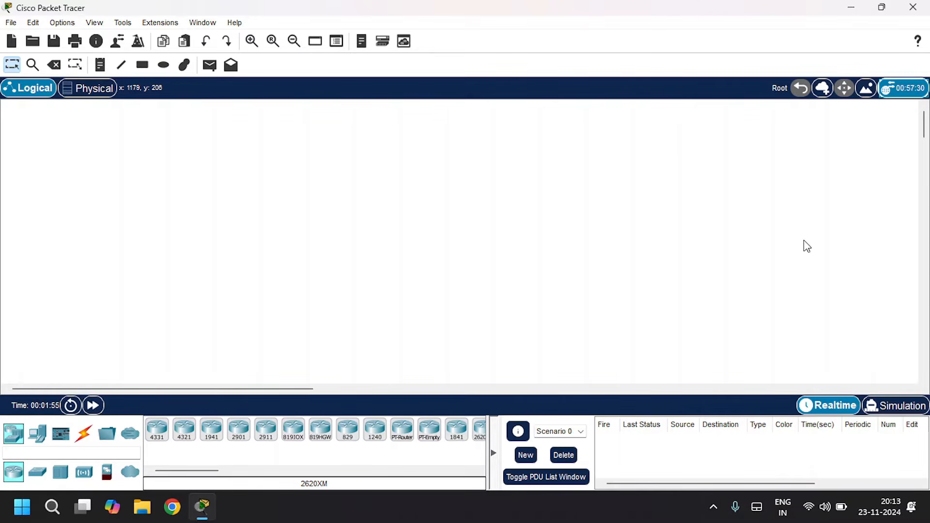
- Place a generic PT router in the workspace
click(402, 429)
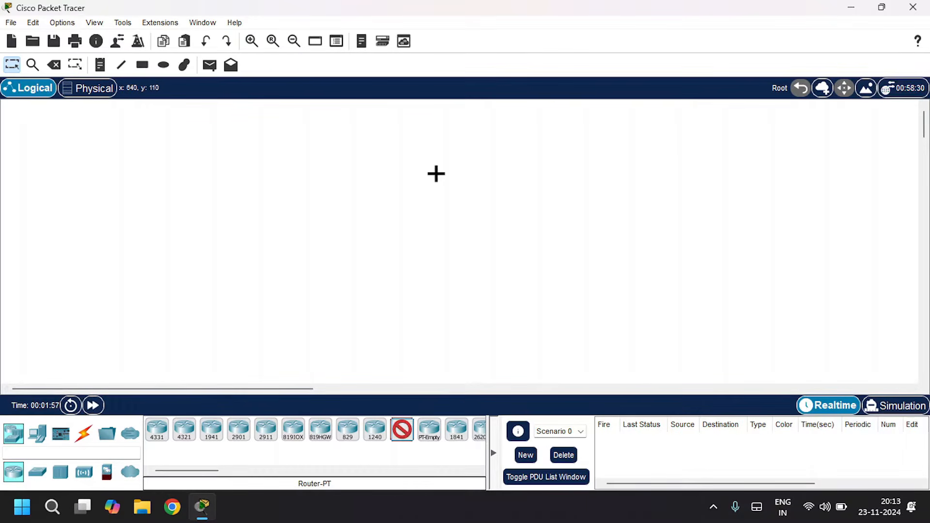
click(436, 173)
- Place a generic PT switch below the router
click(38, 471)
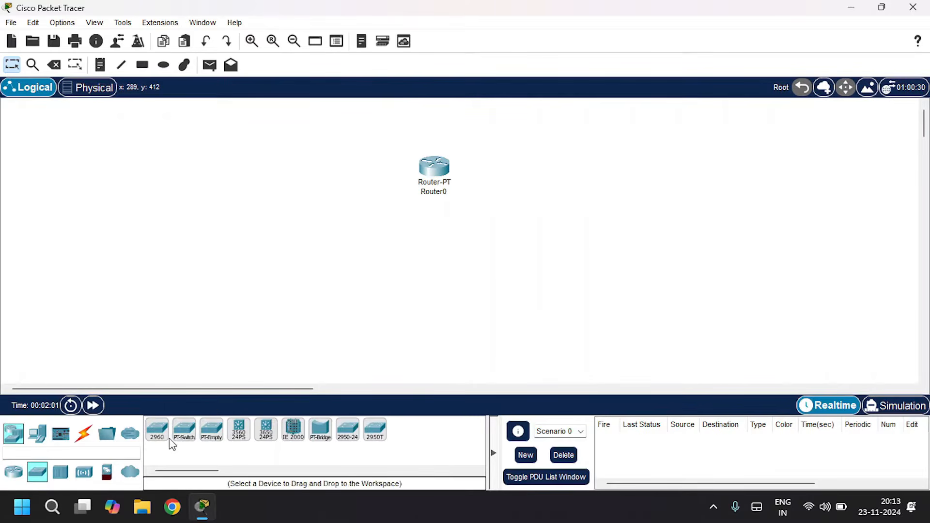
click(185, 429)
click(489, 233)
- Place two generic PCs below the switch
click(38, 433)
click(157, 428)
click(457, 304)
click(156, 428)
click(556, 300)
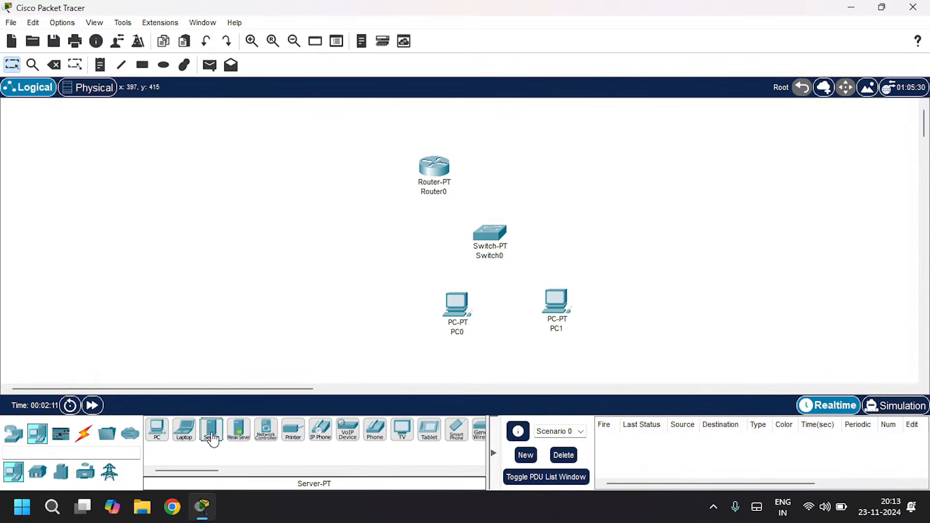
- Place a generic server to the left of the PCs
click(212, 430)
click(297, 268)
- Connect both PCs to the switch using automatic connection type
click(83, 432)
click(156, 429)
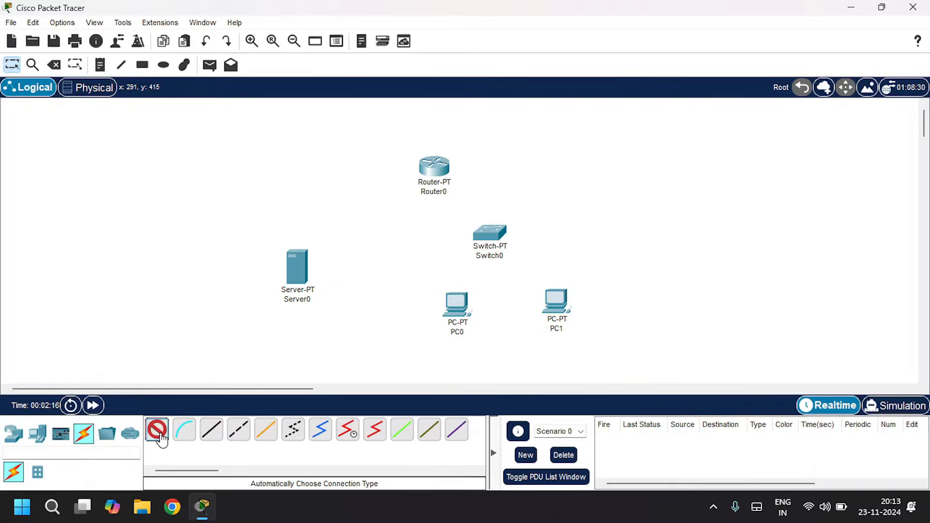
click(457, 304)
click(490, 233)
click(157, 430)
click(557, 301)
click(490, 234)
- Connect the switch and the server to the router using automatic connection type
click(156, 430)
click(489, 233)
click(434, 167)
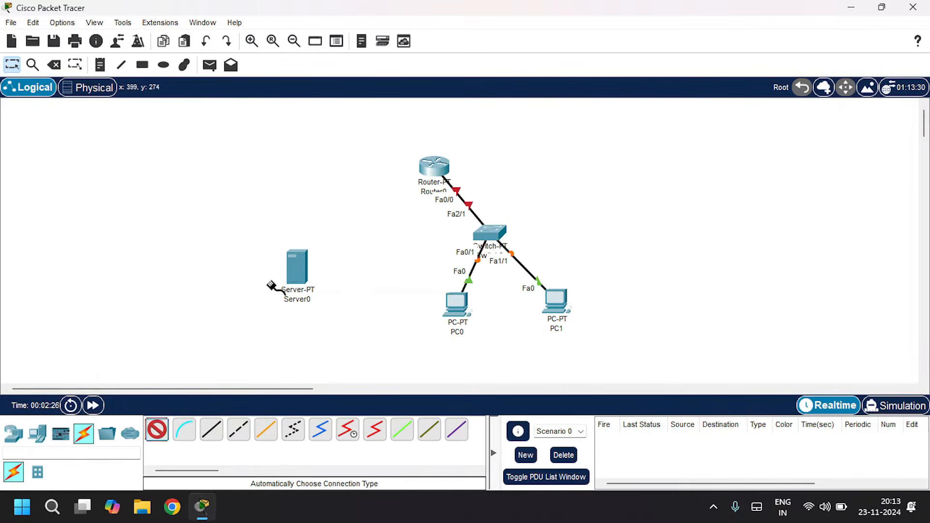
click(297, 267)
click(434, 167)
- Shift PC0 slightly left and rename the server as Email Server
drag(457, 303, 429, 304)
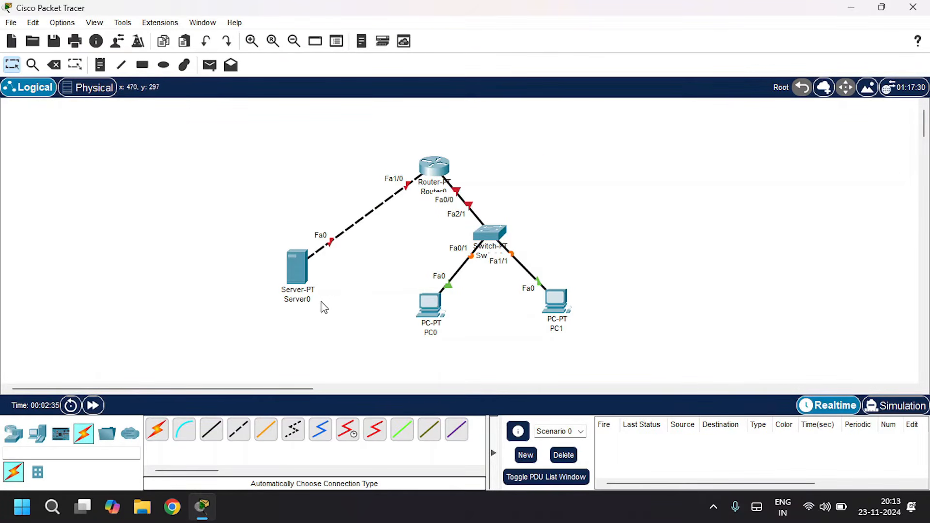
click(293, 300)
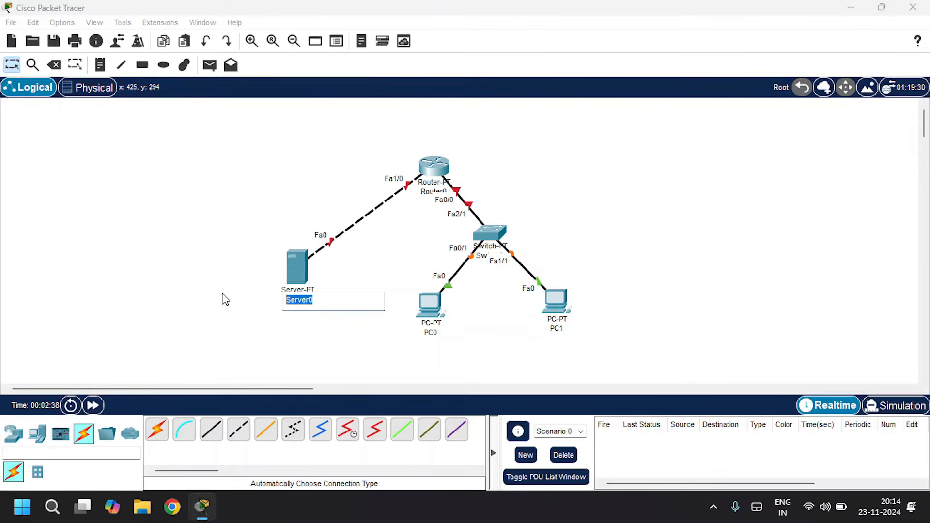
text(Email Server)
click(631, 212)
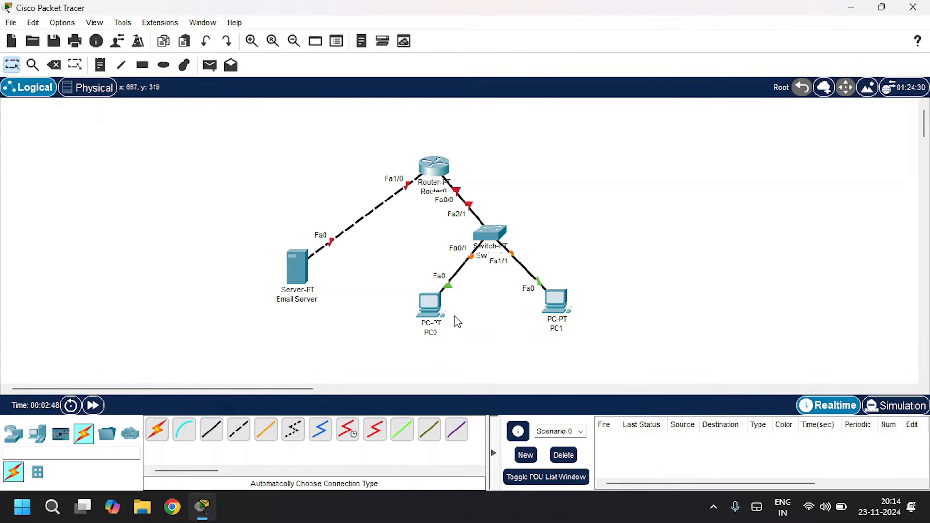
- Give PC0 static IP 192.168.1.2, mask 255.255.255.0 and default gateway 192.168.1.1
click(432, 315)
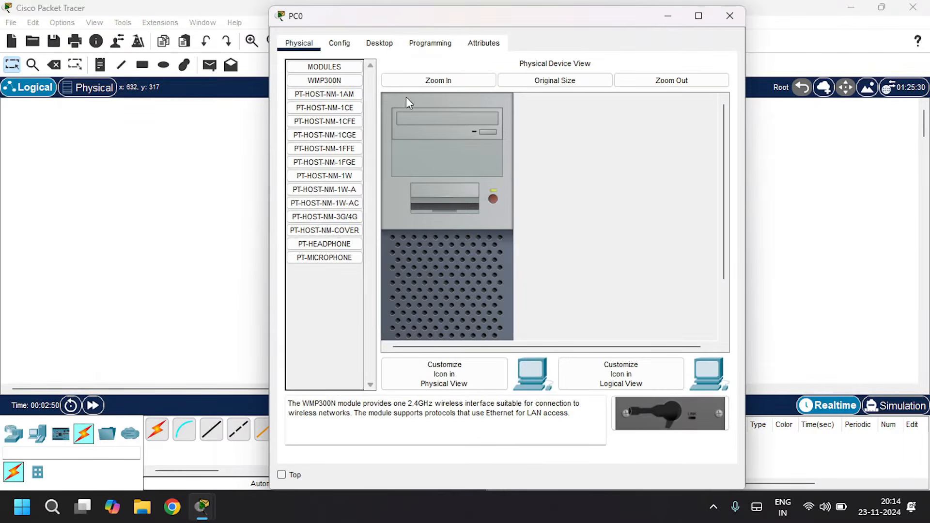
click(377, 49)
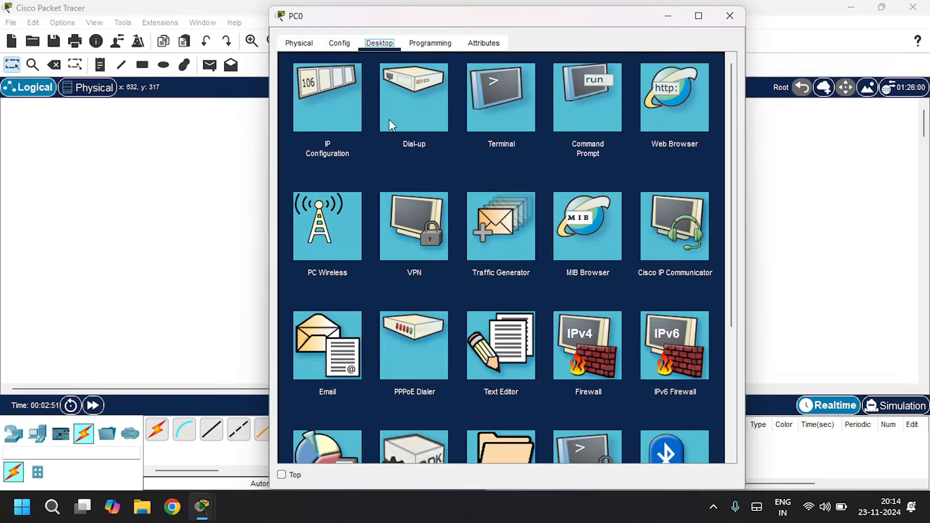
click(346, 124)
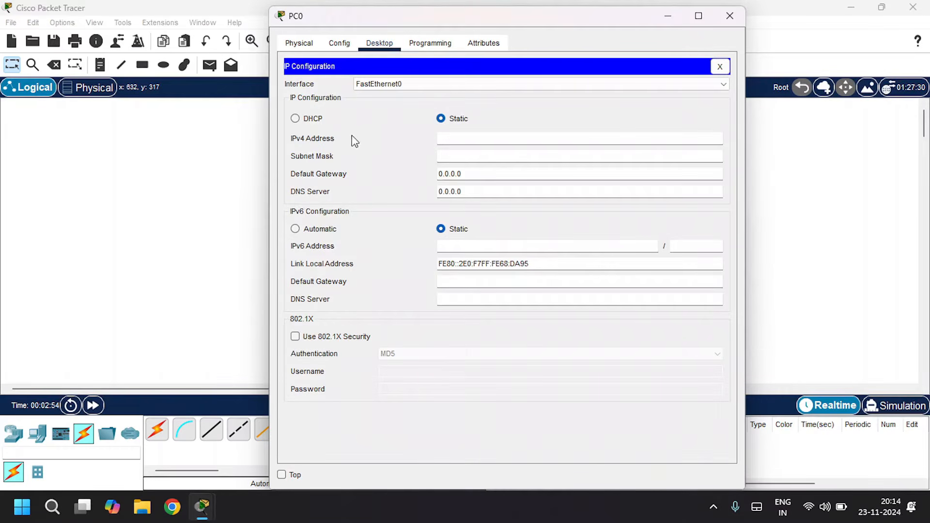
click(482, 141)
text(192.168.1.2)
key(Tab)
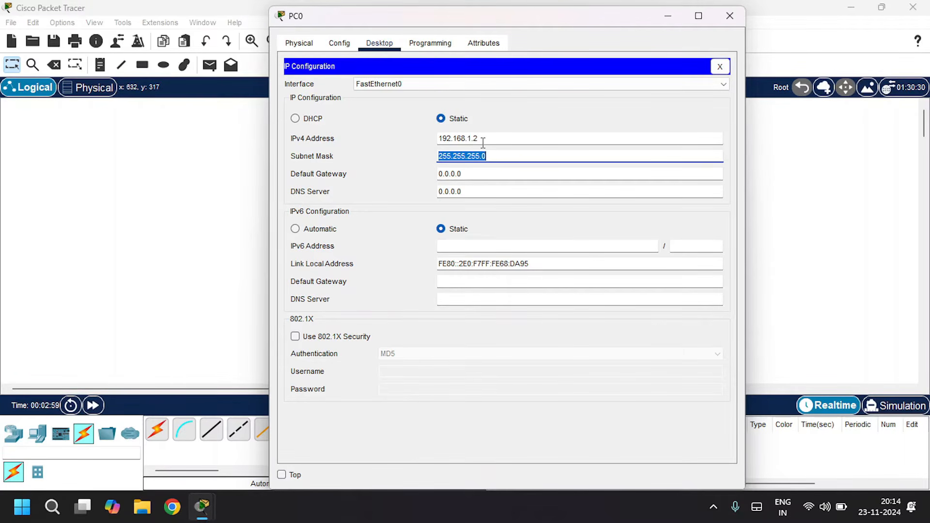
key(Tab)
key(BackSpace)
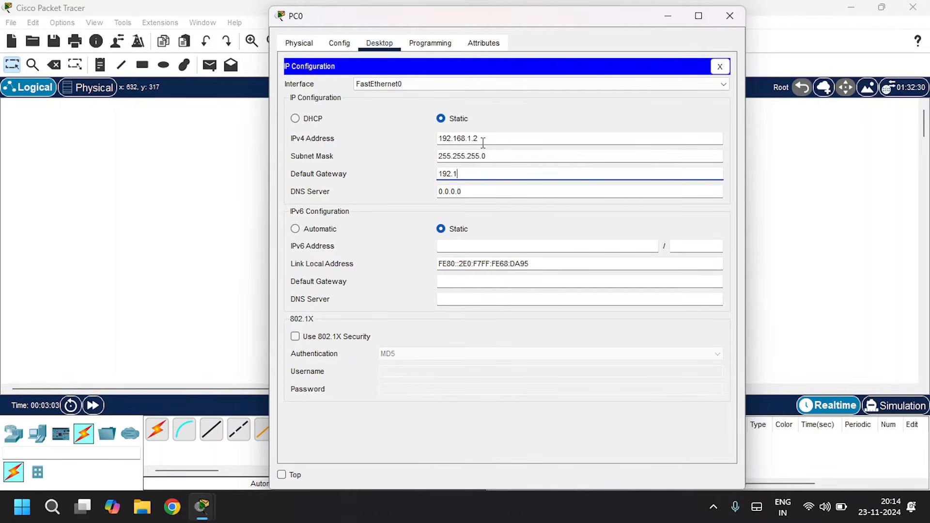
text(192.168.1.1)
click(740, 16)
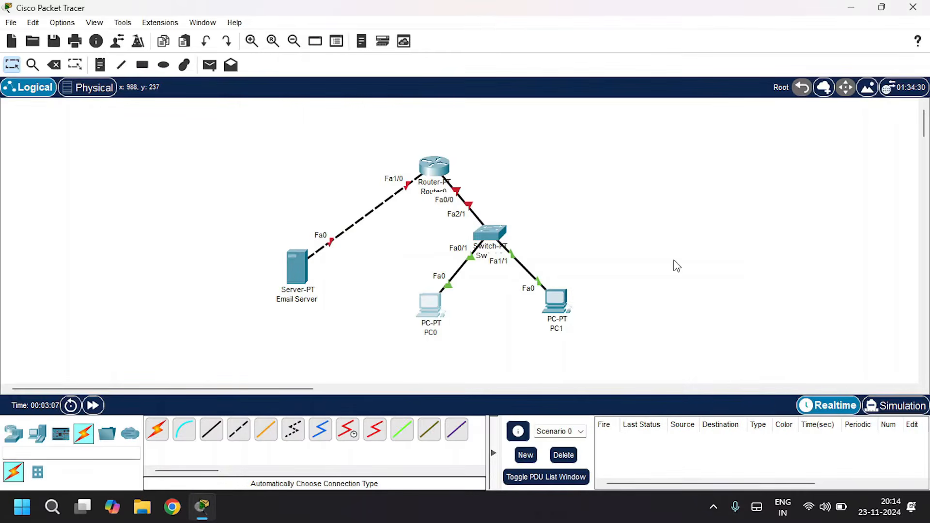
- Give PC1 static IP 192.168.1.3, mask 255.255.255.0 and default gateway 192.168.1.1
click(556, 309)
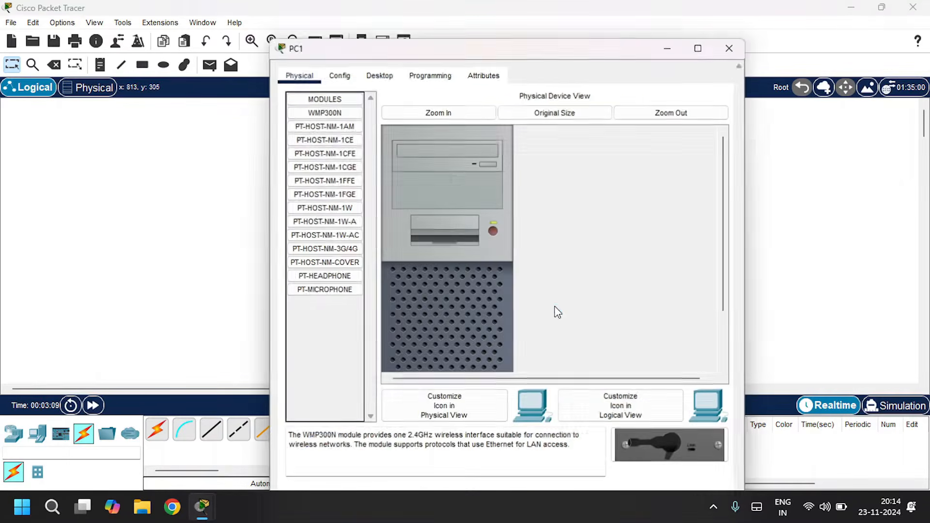
click(379, 76)
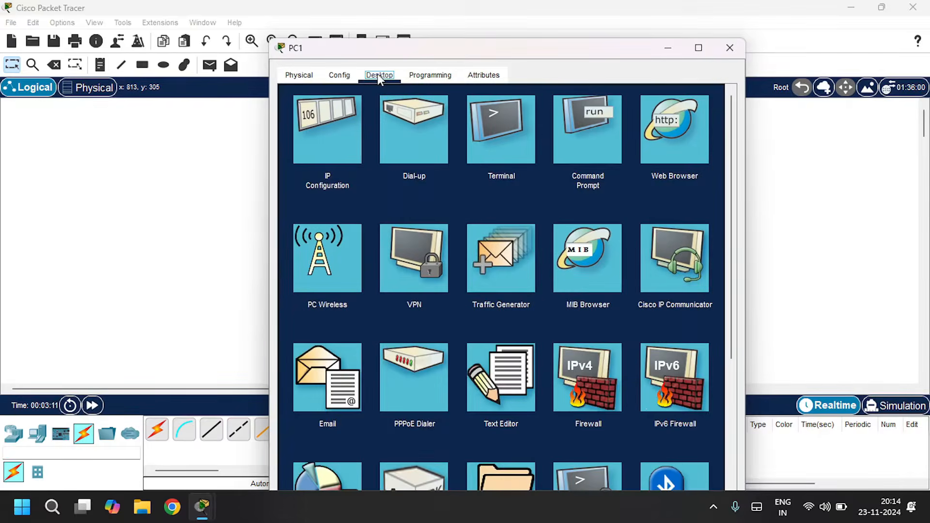
click(340, 119)
click(470, 172)
text(1)
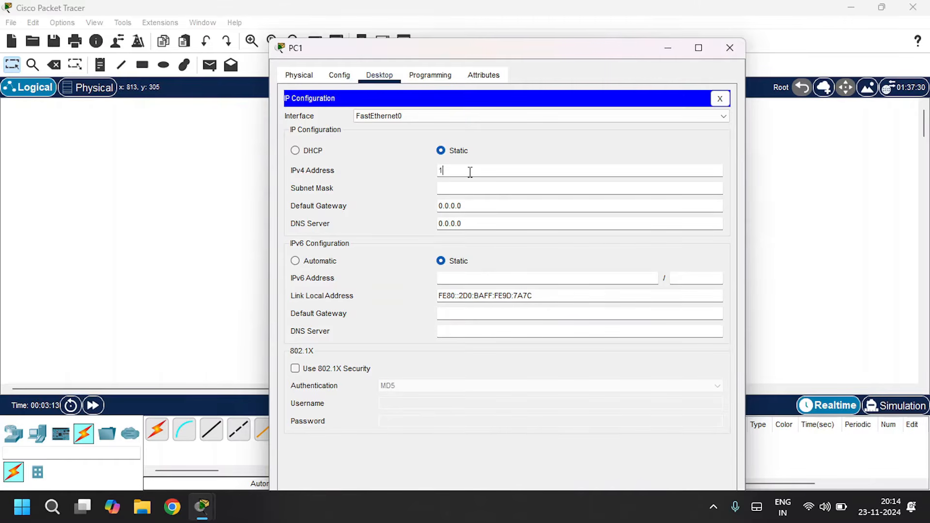
text(92.168.1.3)
key(Tab)
key(Tab)
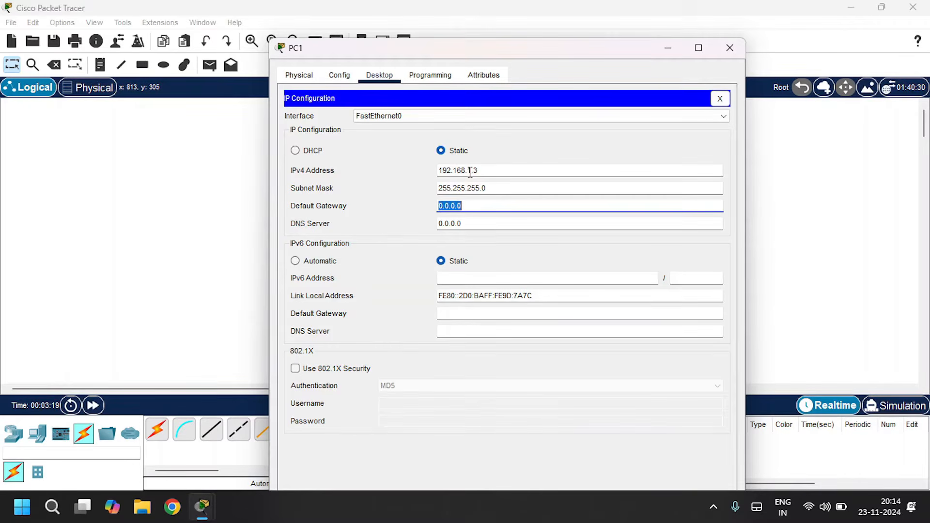
key(BackSpace)
text(192.168.1.1)
click(730, 45)
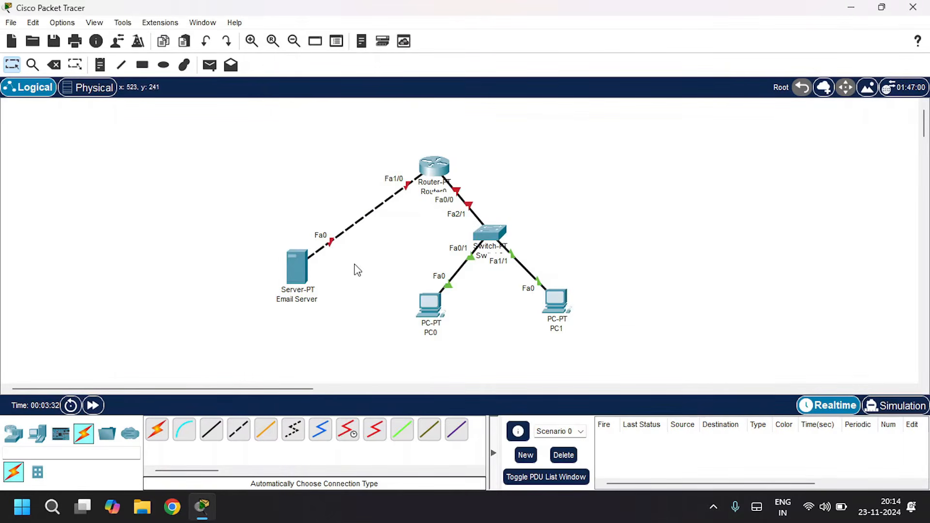
- Give Email Server static IP 10.10.10.1, mask 255.0.0.0 and default gateway 10.10.10.0
click(297, 282)
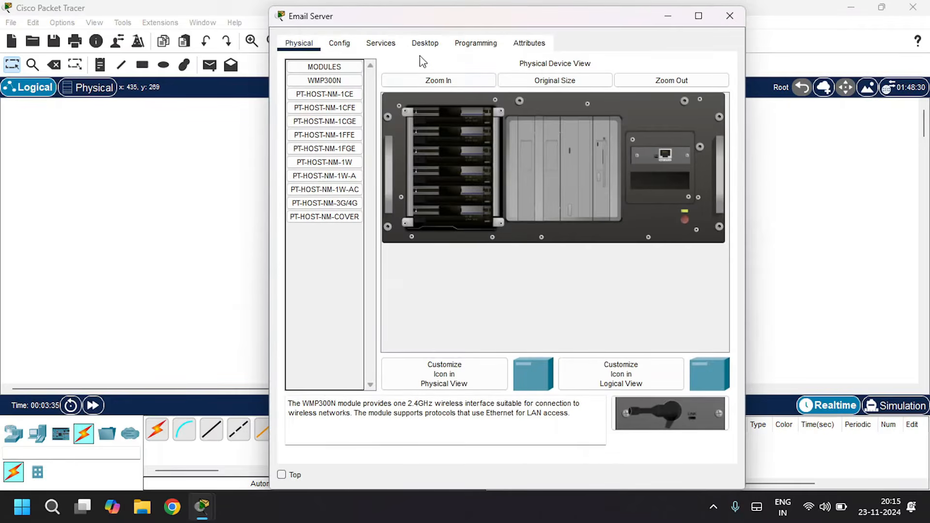
click(419, 46)
click(325, 101)
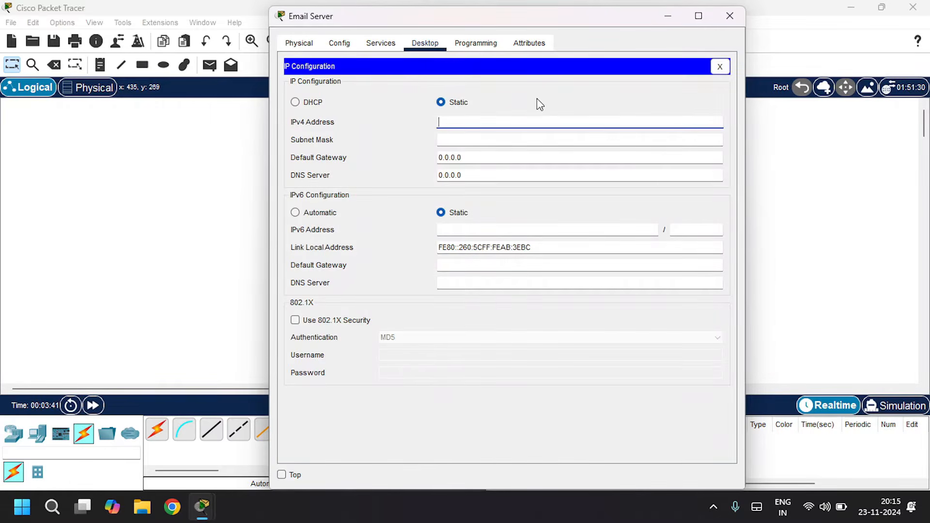
text(10.10.10.1)
key(Tab)
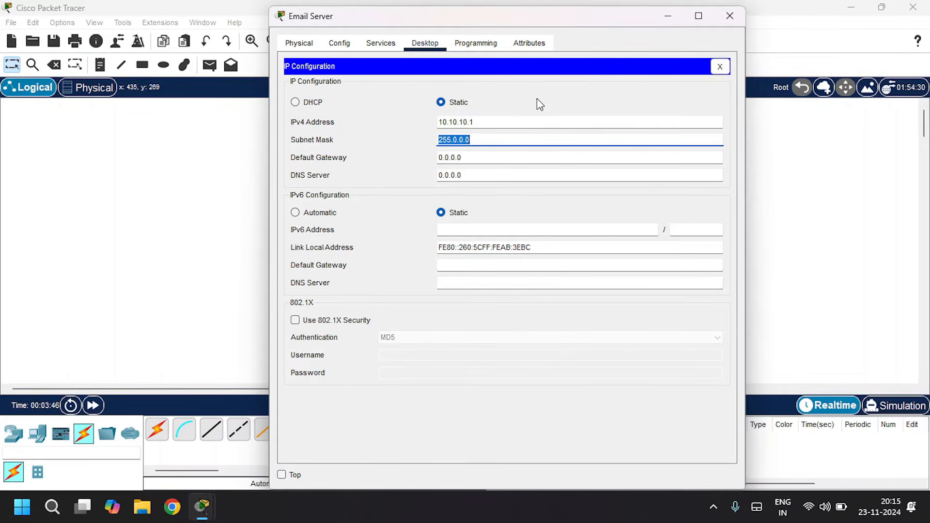
key(Tab)
text(10.10.10.0)
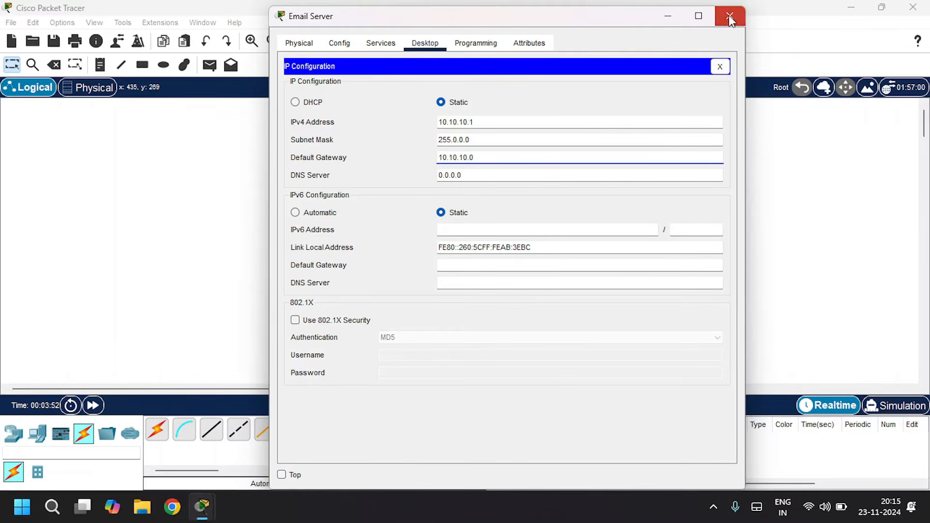
click(729, 14)
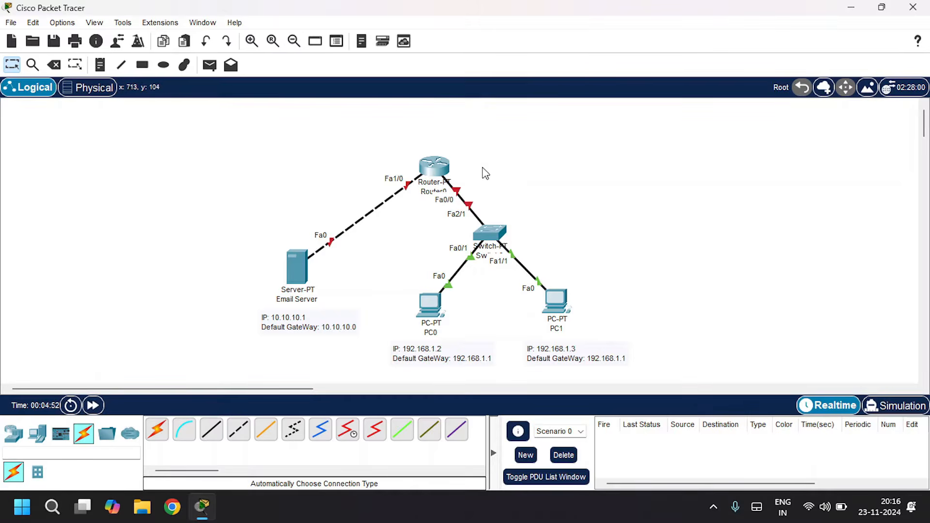
- Open the router's FastEthernet0/0 interface settings and turn the port on
click(440, 168)
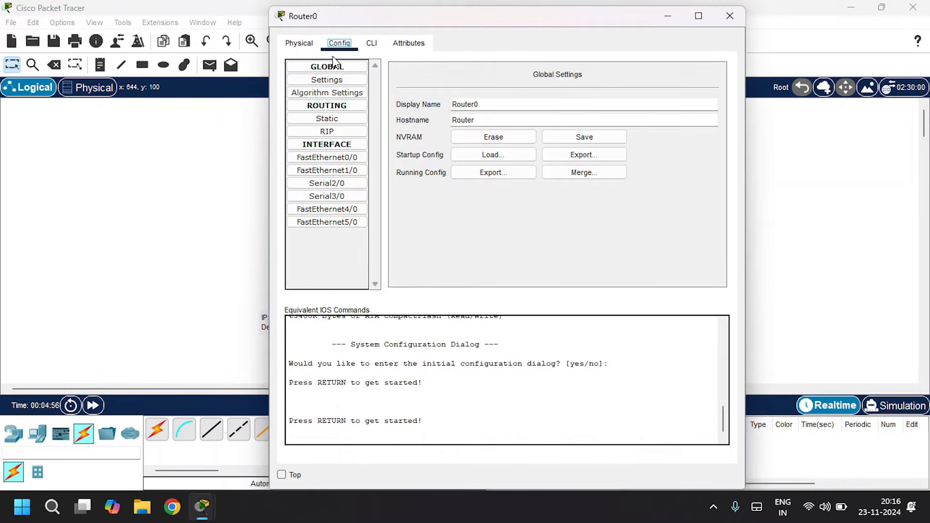
drag(382, 16, 381, 324)
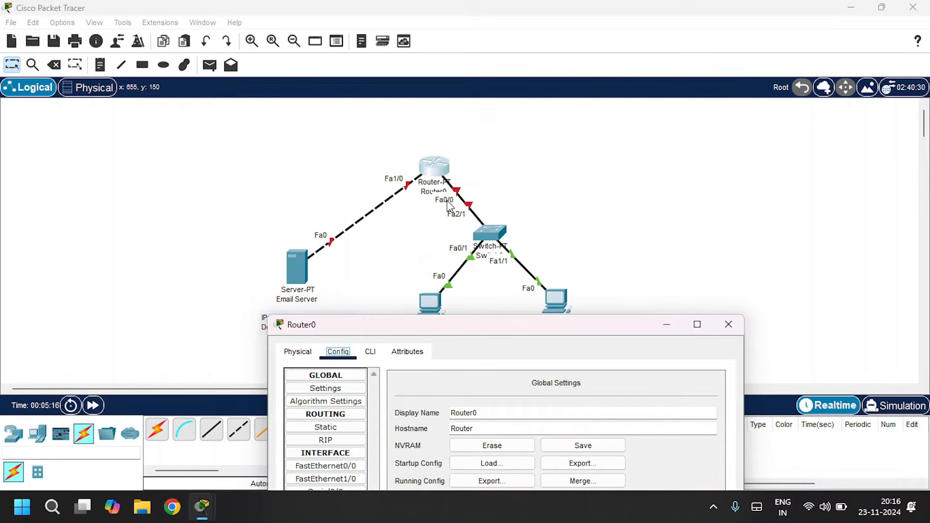
click(320, 468)
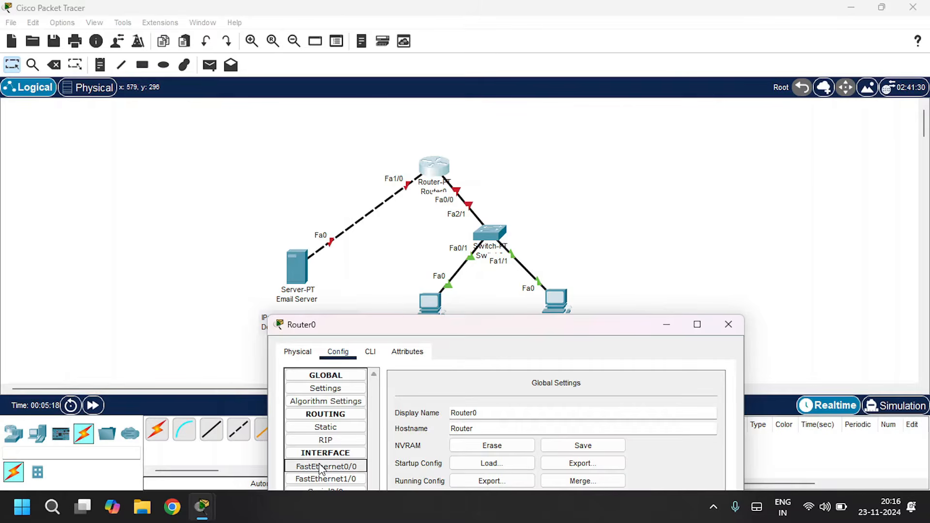
drag(469, 336, 445, 168)
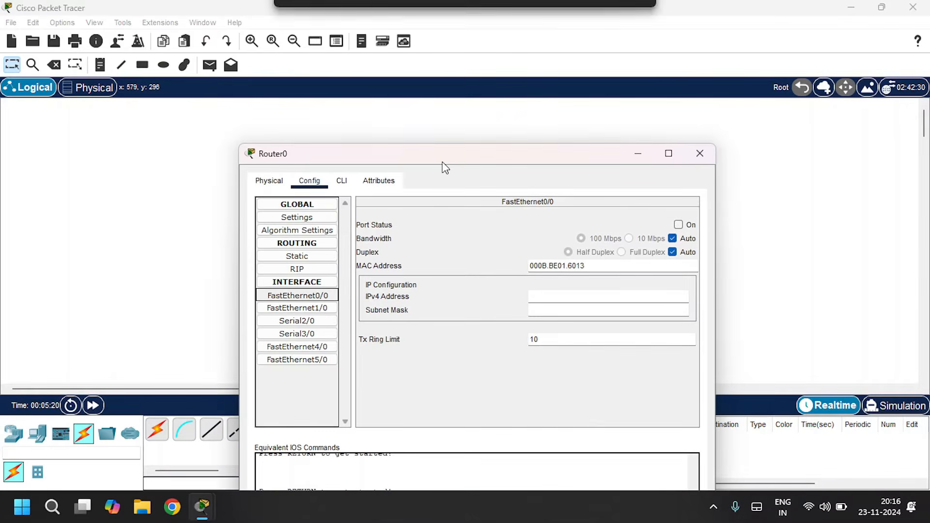
click(678, 225)
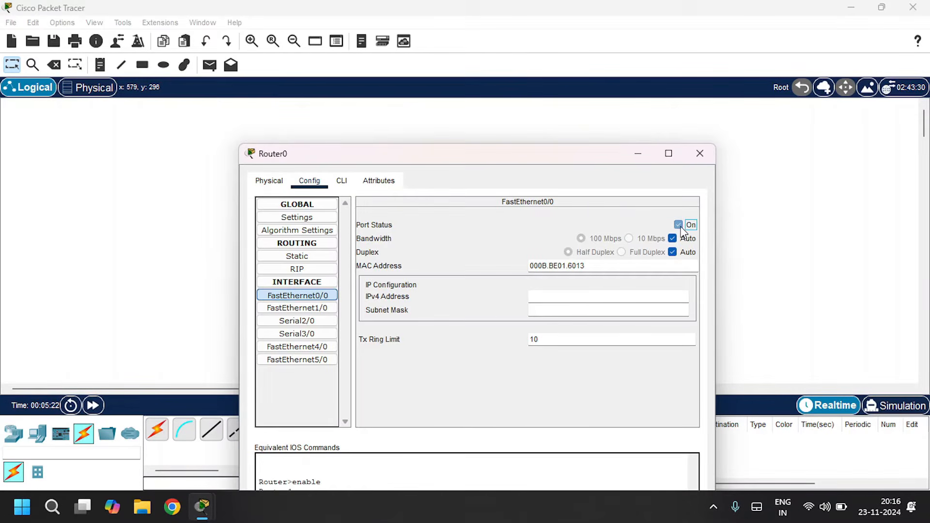
- Set the router's FastEthernet0/0 IPv4 address to 192.168.1.1 with mask 255.255.255.0
click(577, 294)
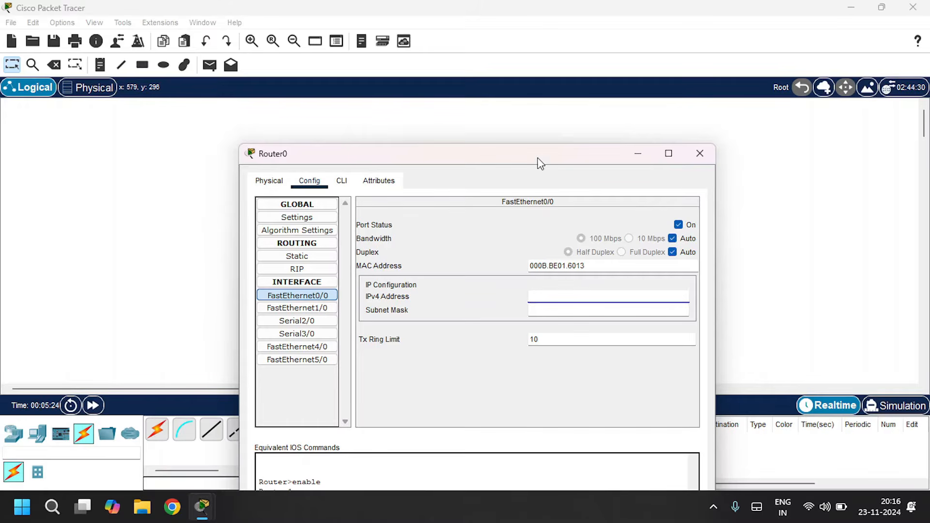
drag(538, 163, 551, 377)
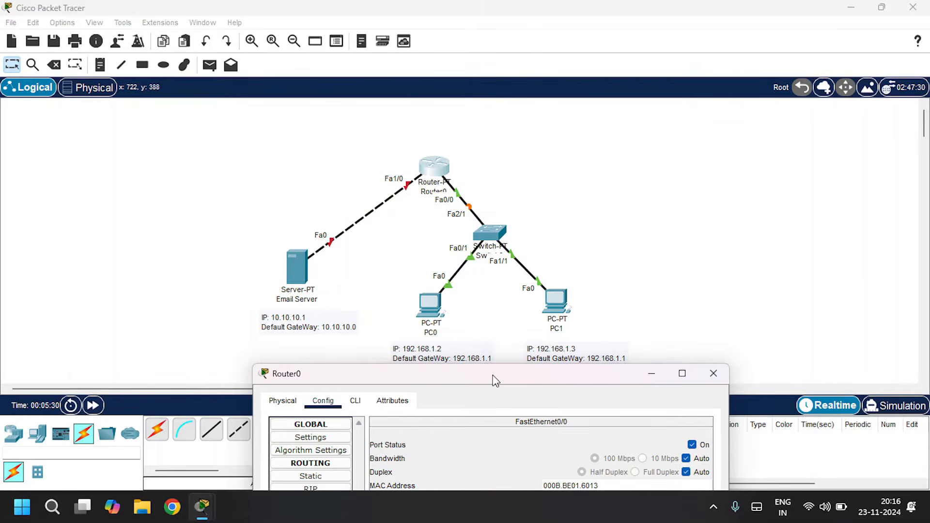
drag(494, 380, 428, 188)
click(502, 326)
text(19)
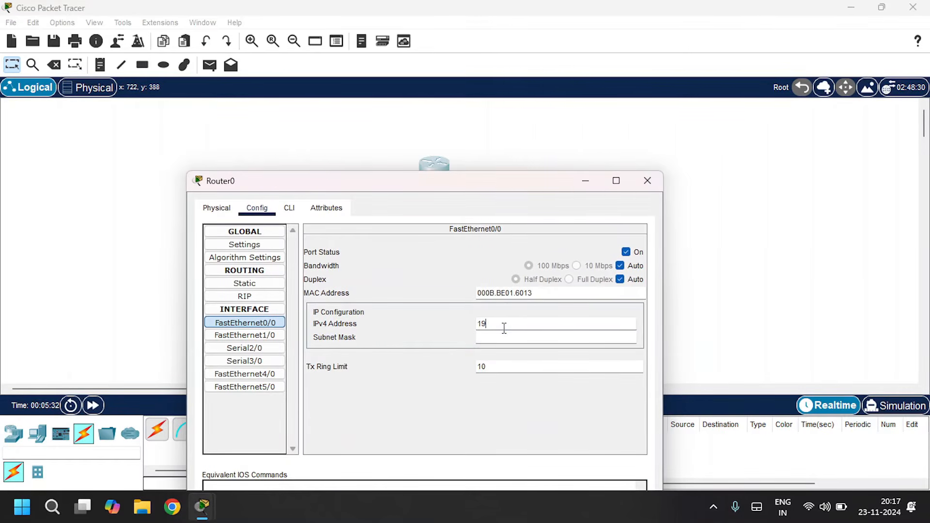
text(2.168.1.1)
key(Tab)
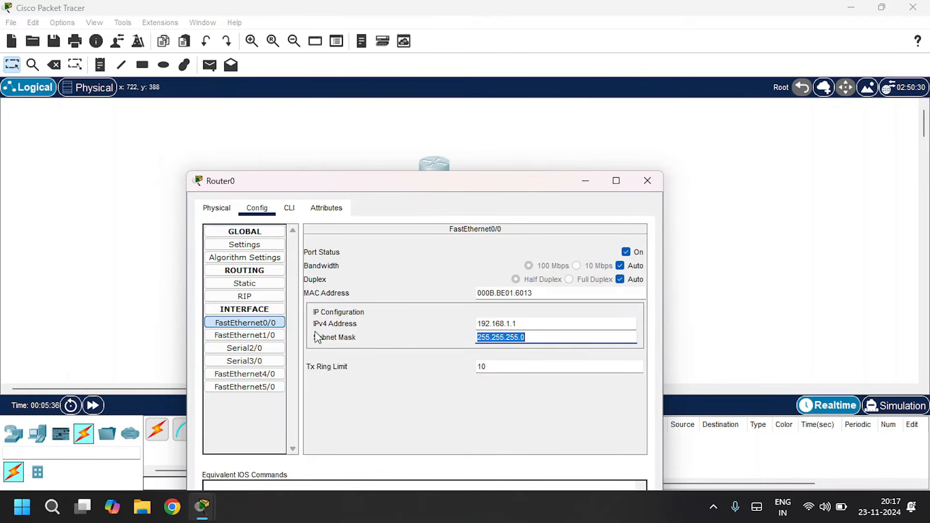
drag(366, 187, 670, 130)
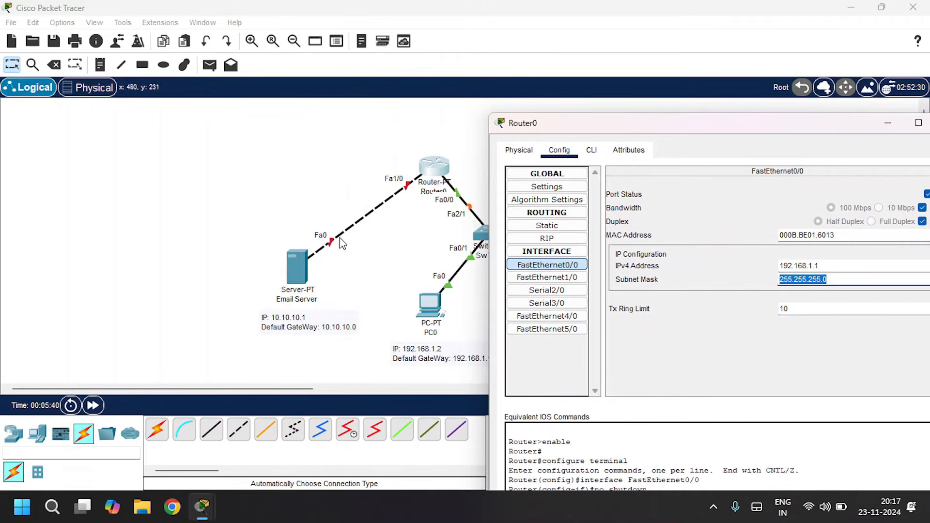
- Open the router's FastEthernet1/0 interface settings and turn the port on
click(534, 282)
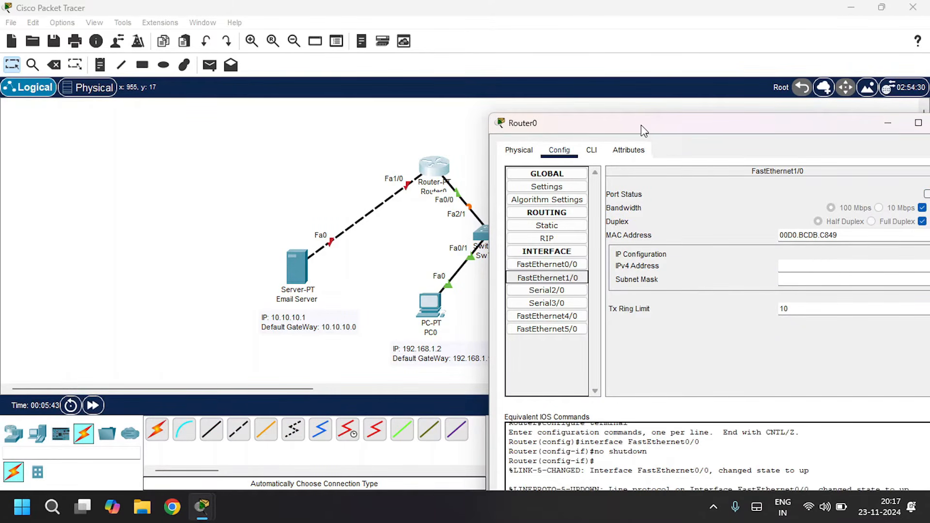
drag(647, 130, 417, 111)
click(710, 175)
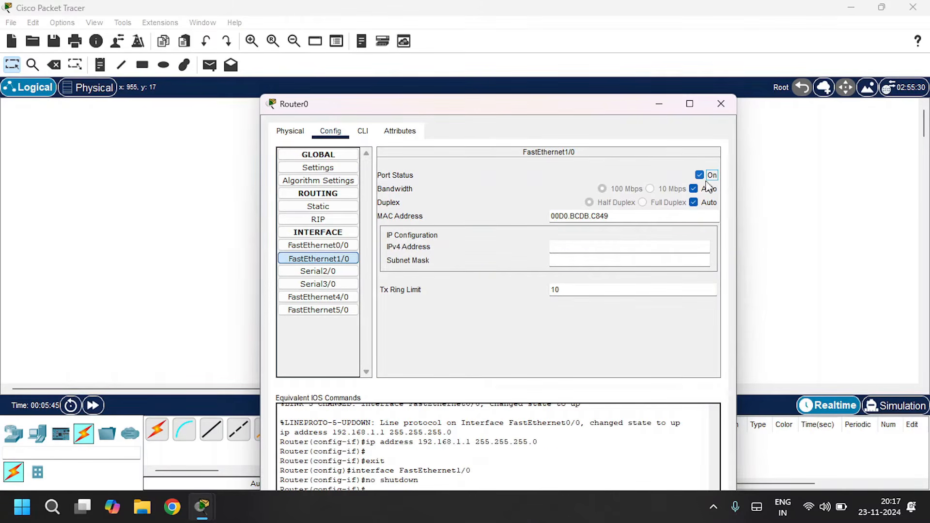
click(629, 259)
drag(483, 103, 583, 96)
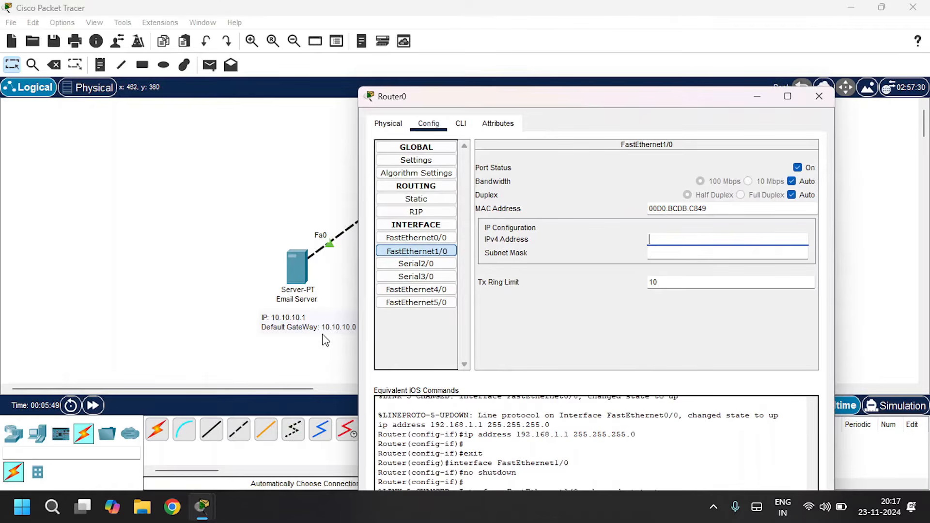
- Set the router's FastEthernet1/0 IPv4 address to 10.10.10.0 with mask 255.0.0.0 and close the router window
click(649, 239)
text(10.)
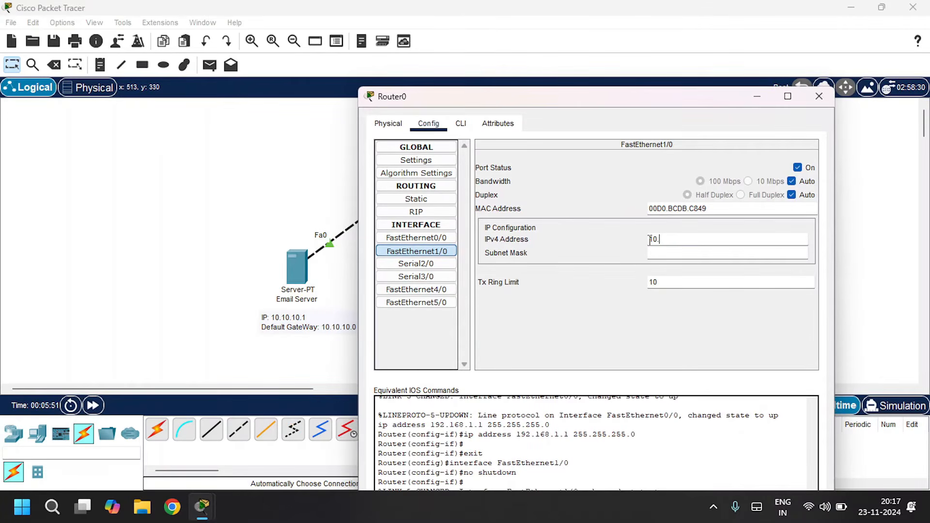
text(10.10.0)
key(Tab)
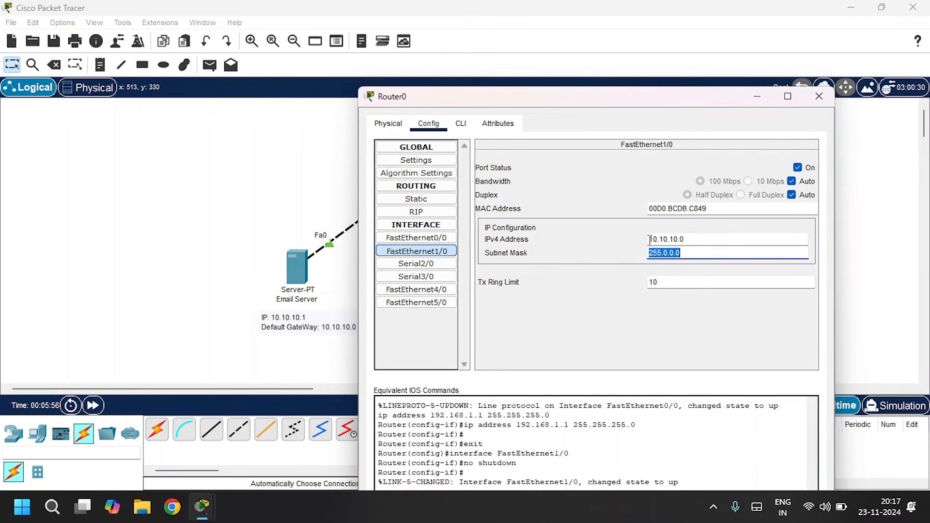
click(818, 96)
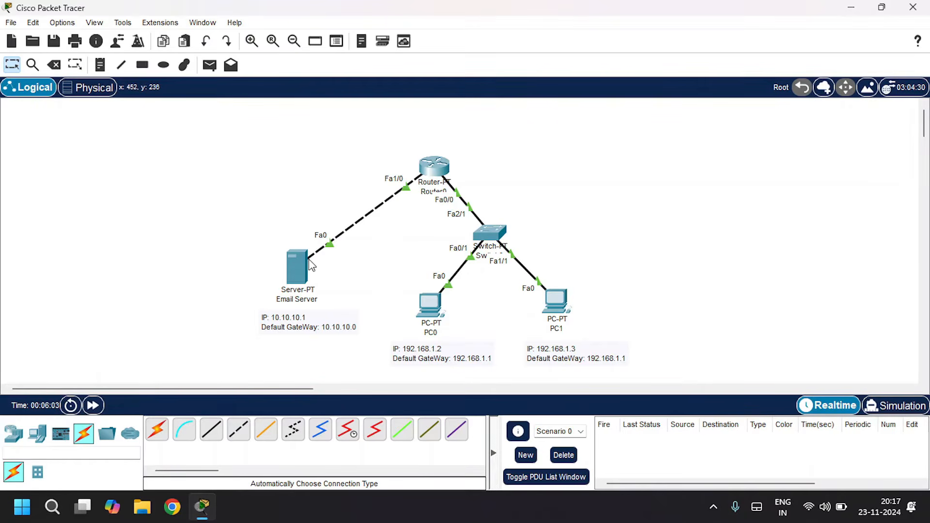
click(295, 273)
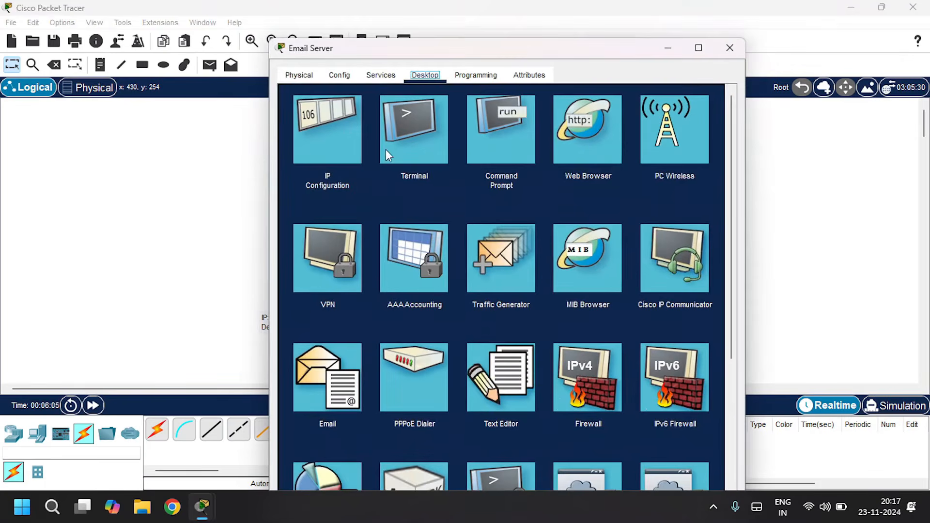
click(376, 76)
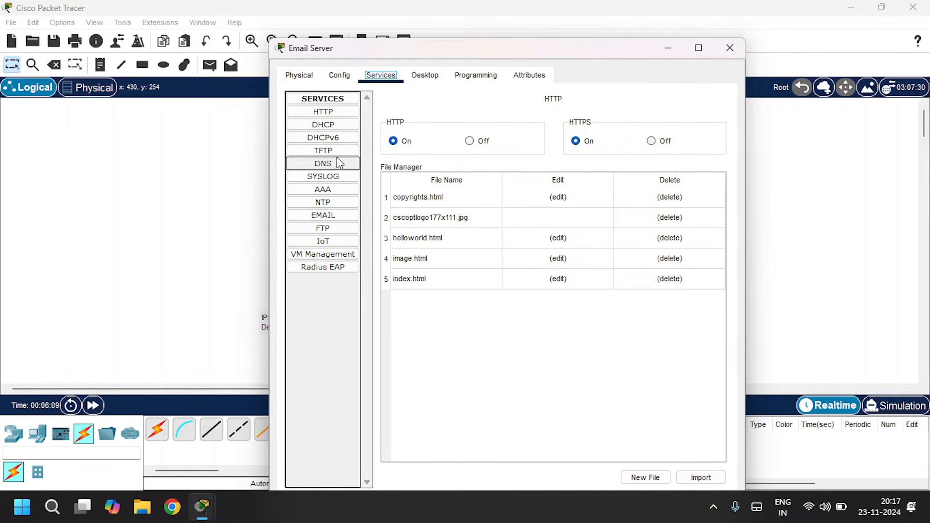
click(336, 217)
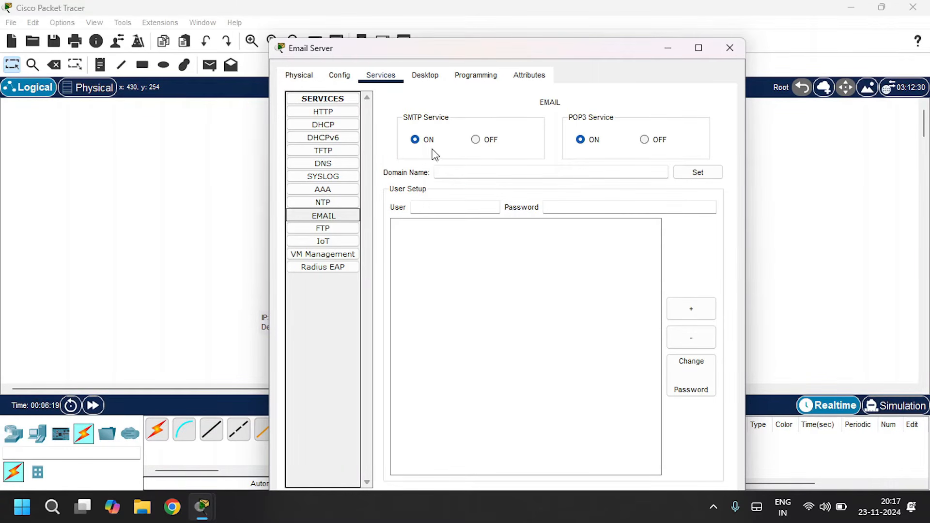
click(465, 171)
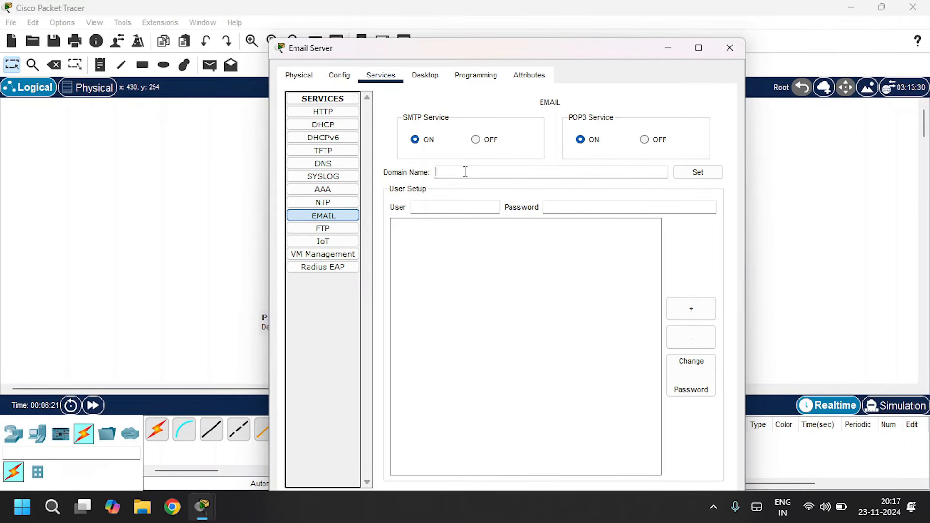
text(gmail.com)
click(705, 173)
- Add a first mail user account on the Email Server with the user's name and account password
text(theadiga)
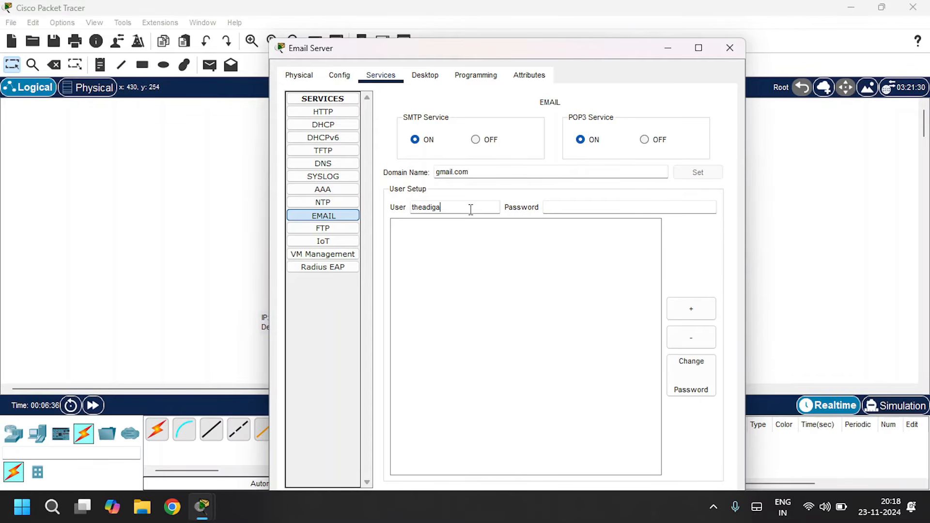
key(Tab)
text(te)
click(700, 318)
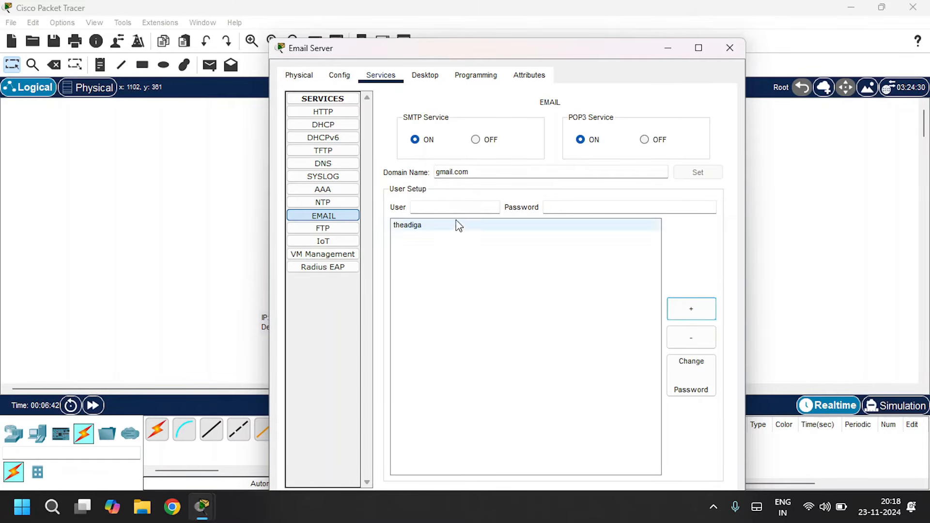
- Add a second mail user named user with its account password, then close the Email Server window
click(426, 208)
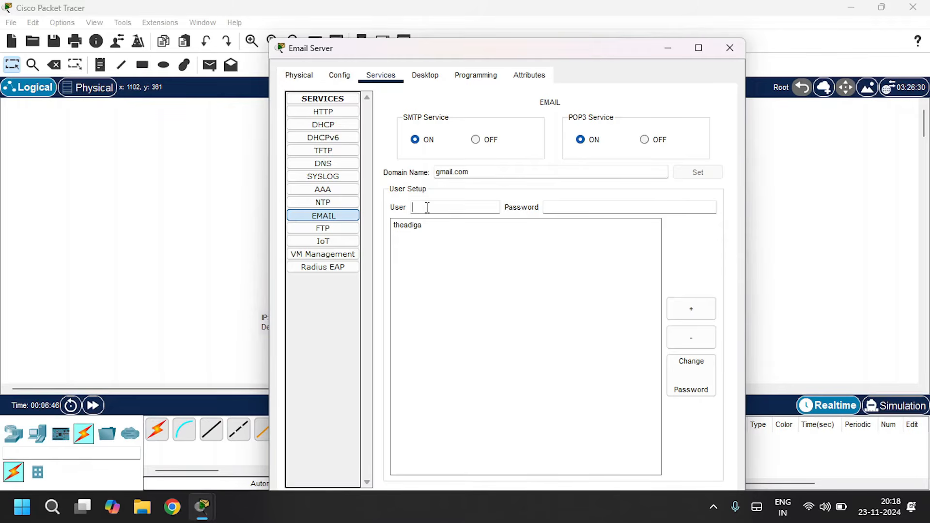
text(user)
key(Tab)
text(test)
click(700, 315)
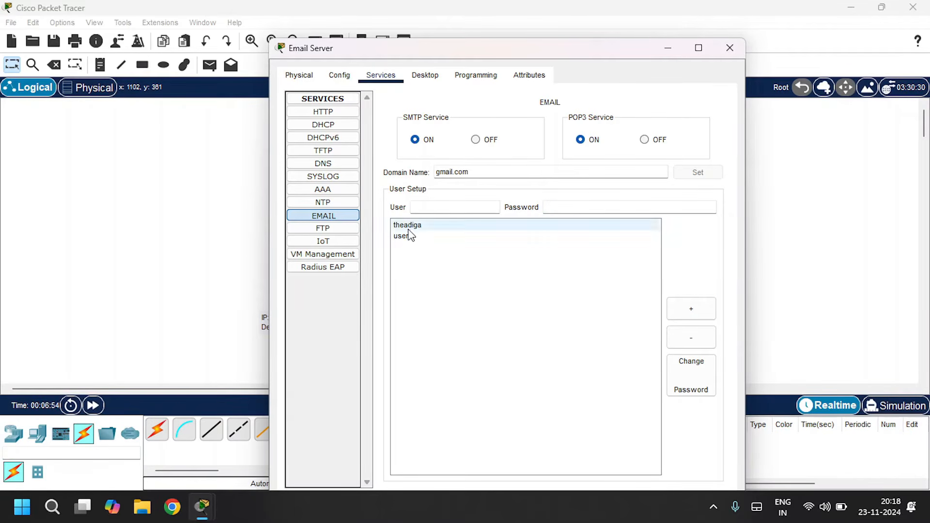
click(739, 49)
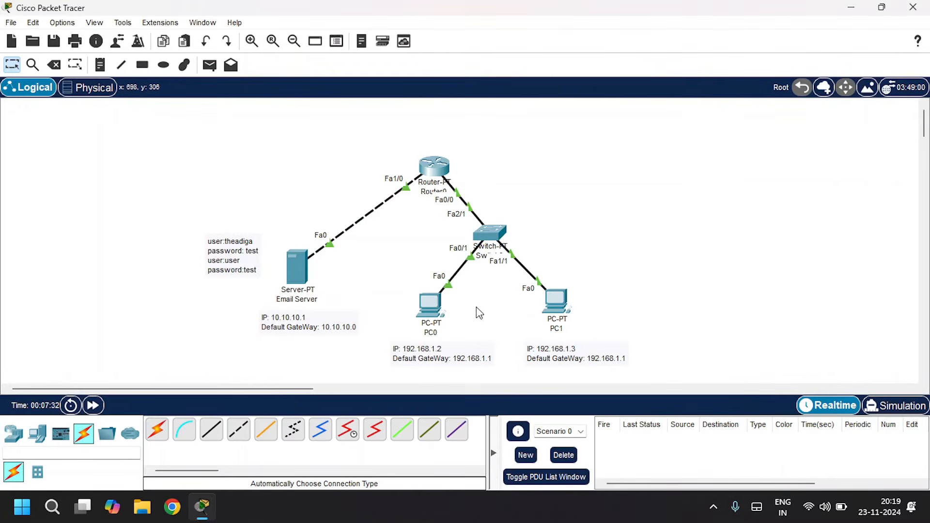
- Open PC0's Email client and fill in the first user's name and e-mail address
click(429, 310)
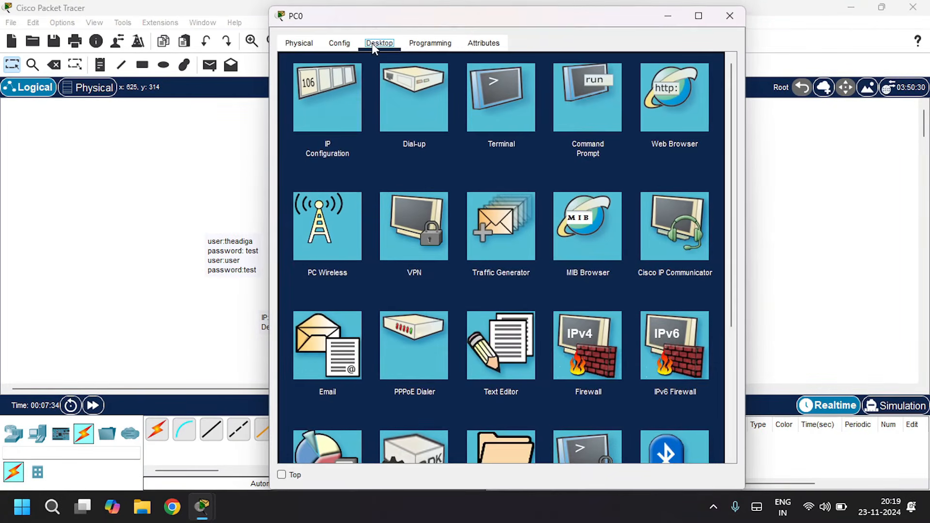
click(320, 355)
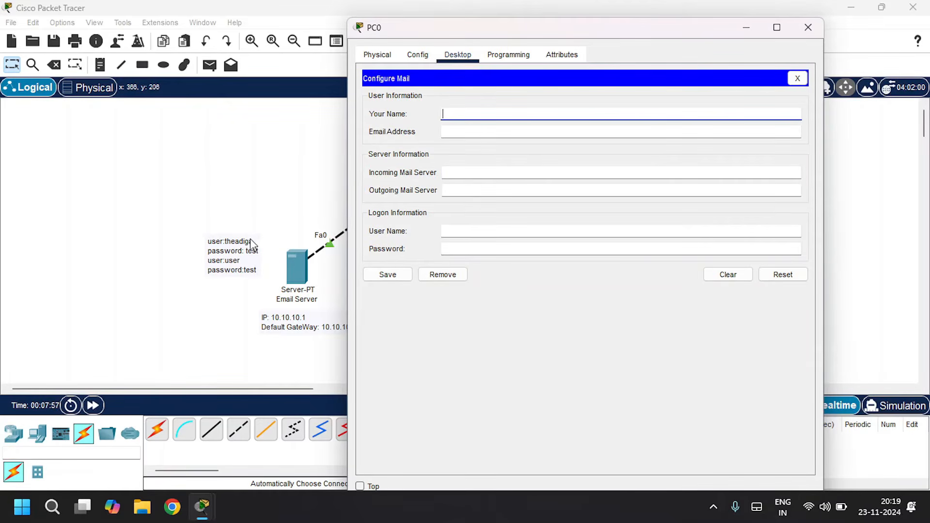
click(464, 113)
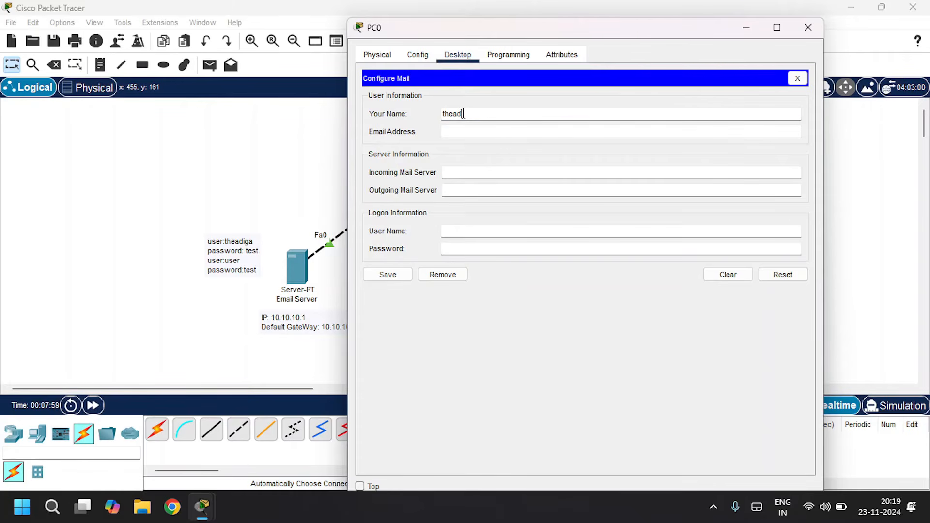
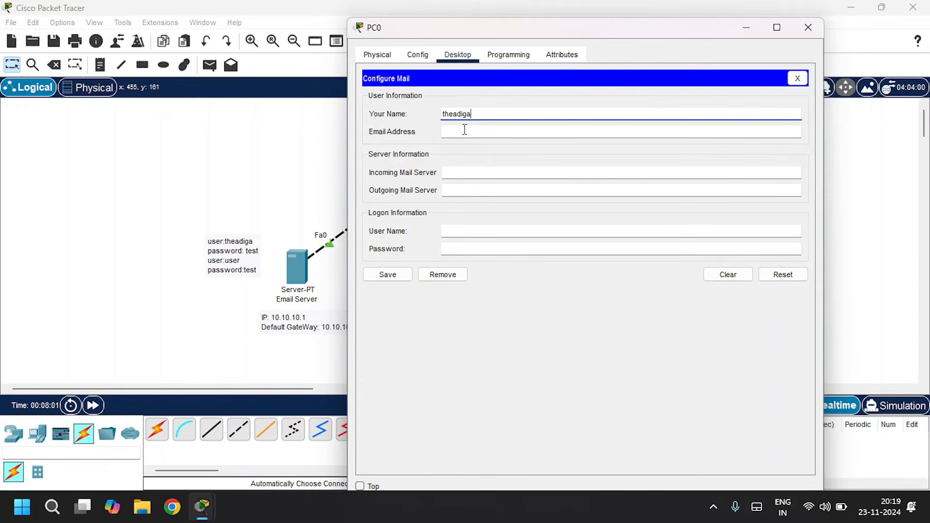
click(464, 130)
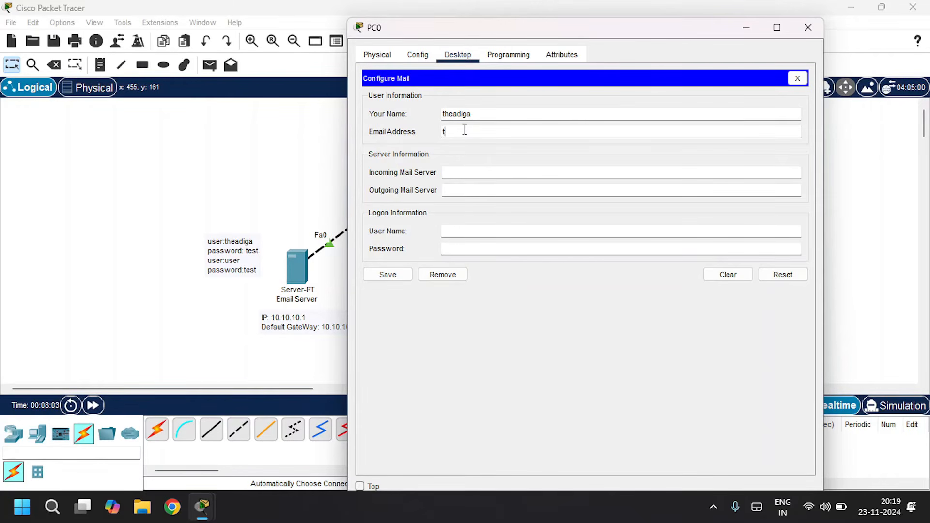
- Set PC0's incoming and outgoing mail servers to 10.10.10.1
click(445, 173)
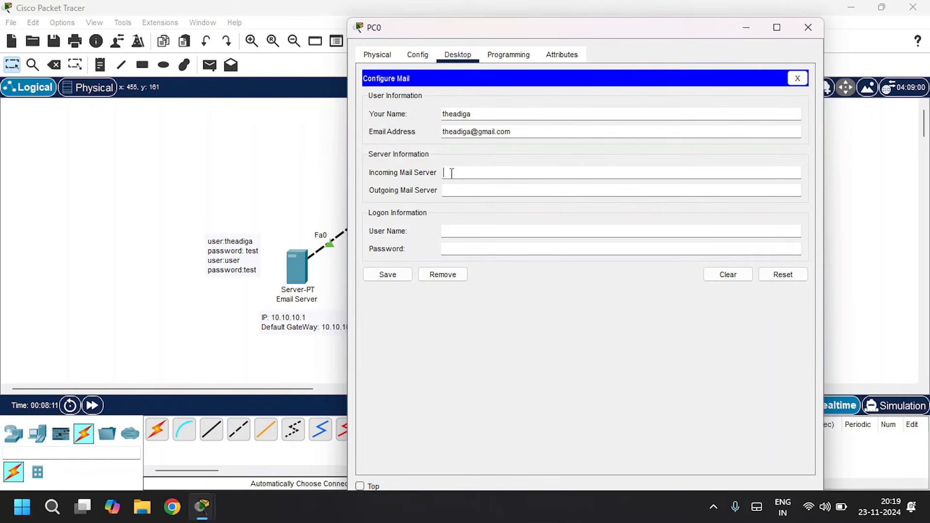
text(1)
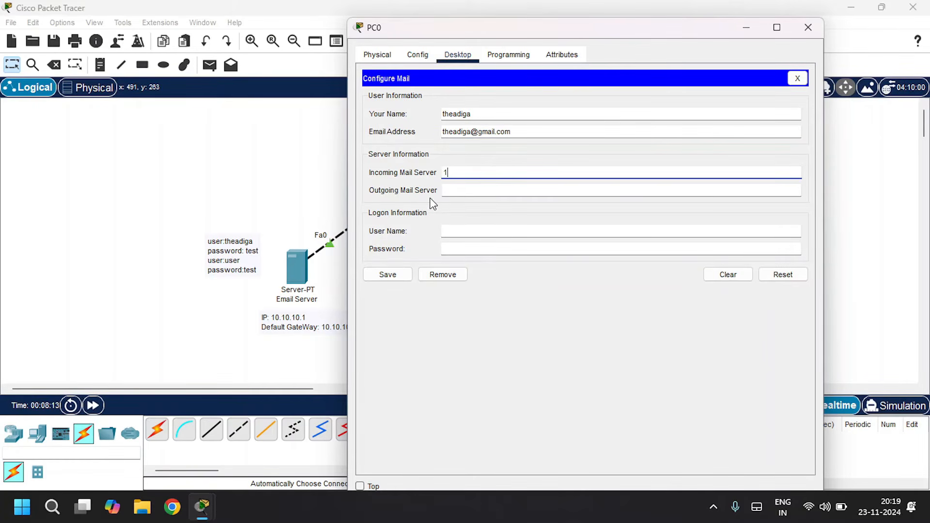
text(0.10.10.1)
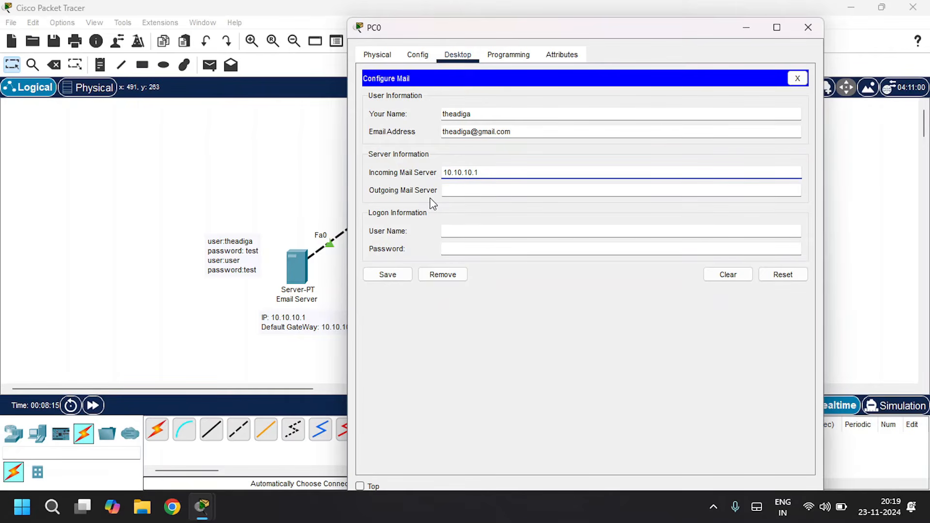
key(Tab)
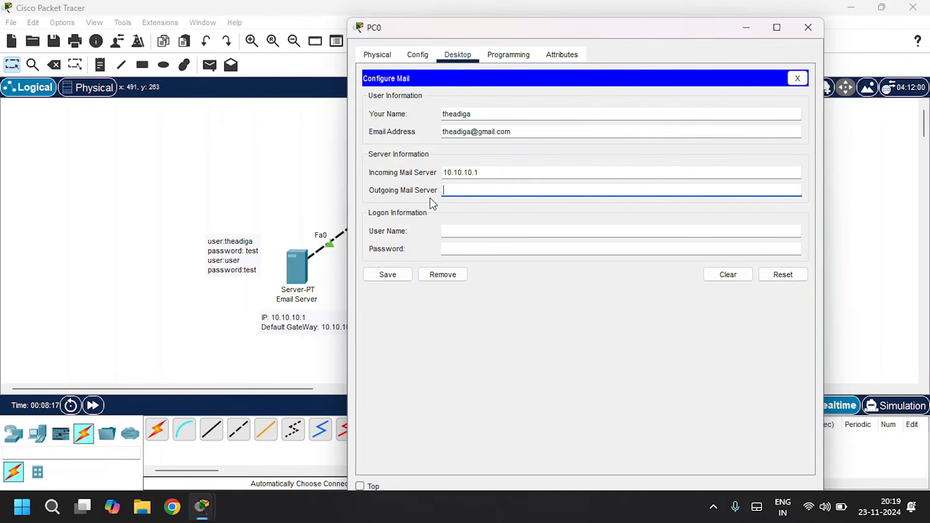
text(10.10.10.1)
- Enter PC0's logon user name and account password, save the mail settings, and close PC0's window
click(411, 238)
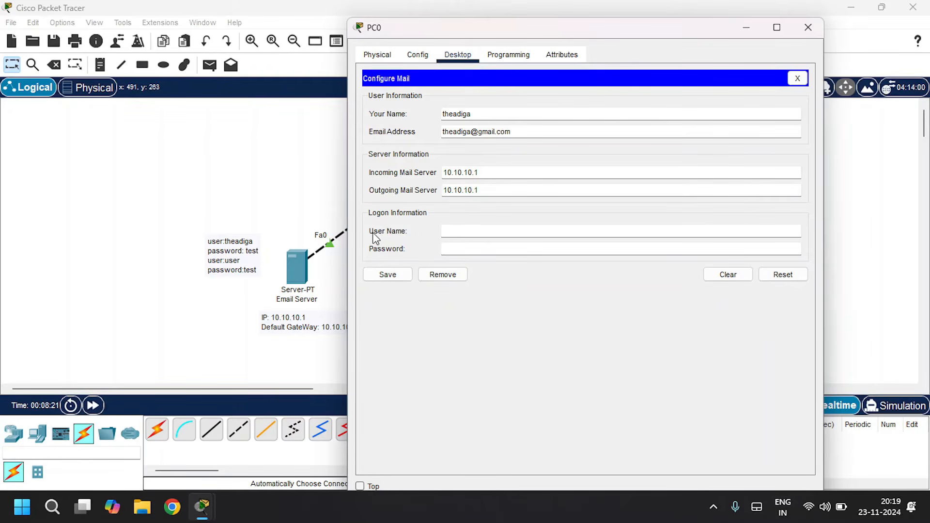
text(theadiga)
key(Tab)
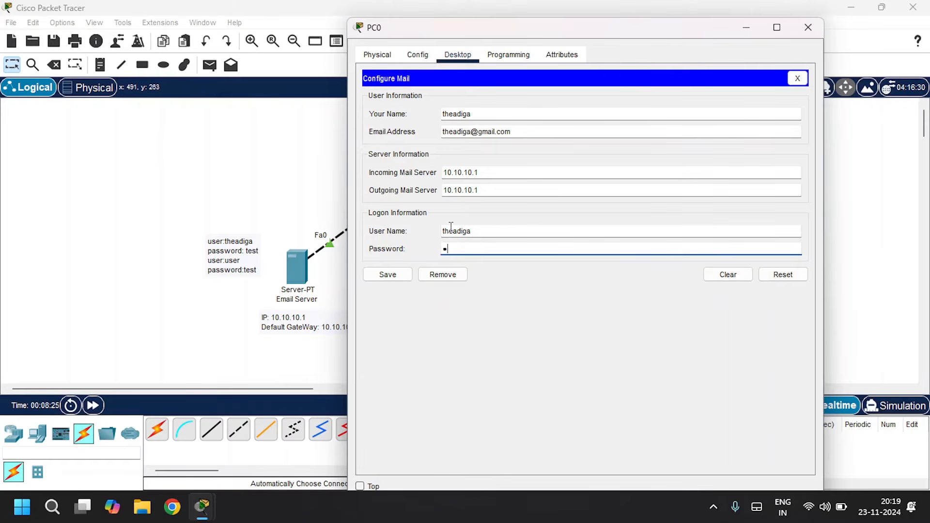
text(test)
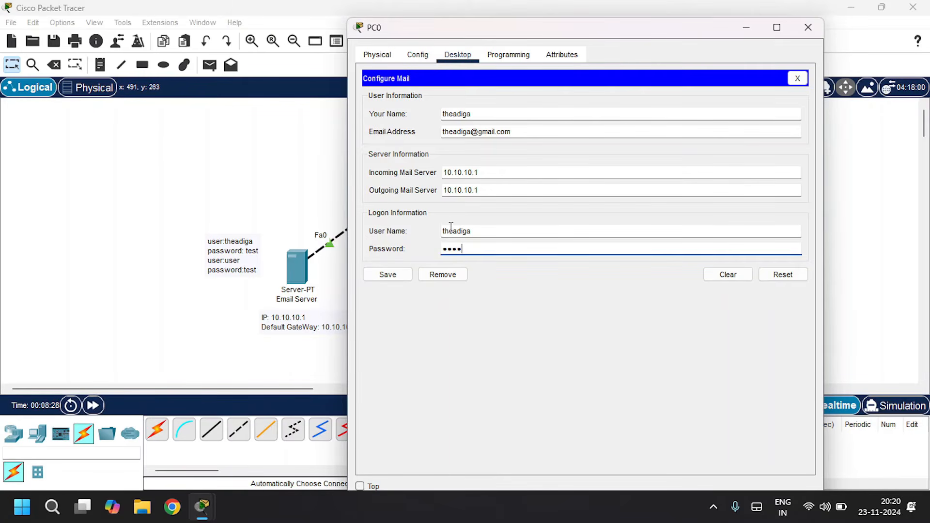
click(392, 281)
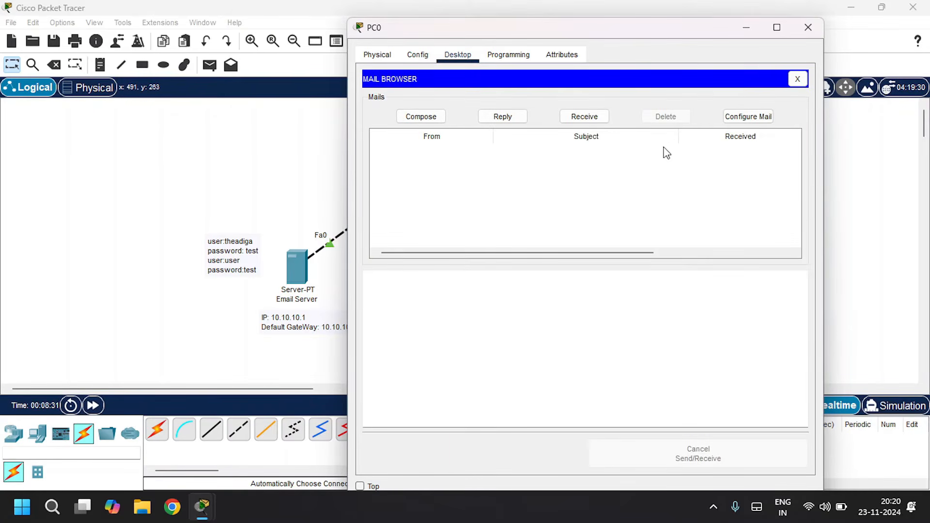
click(808, 27)
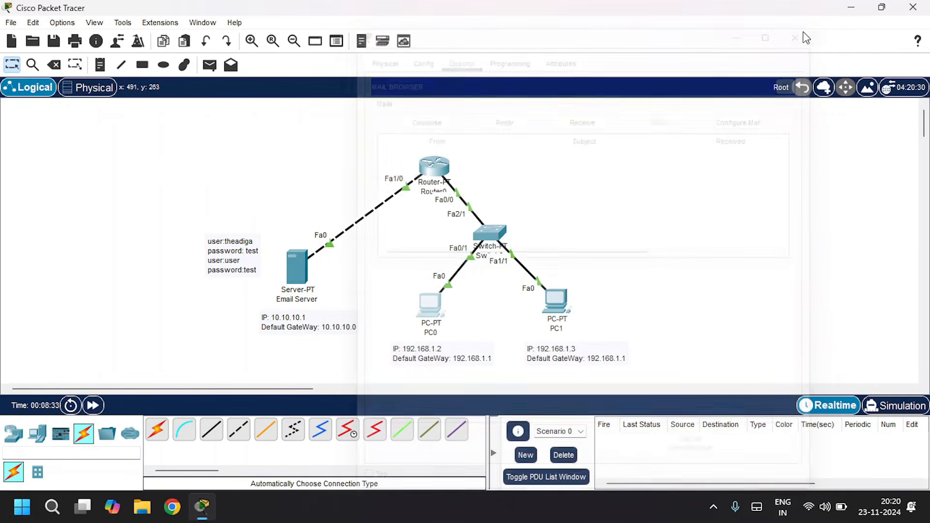
- Open PC1's Email client, set the name to user, and fill in the user's e-mail address
click(562, 308)
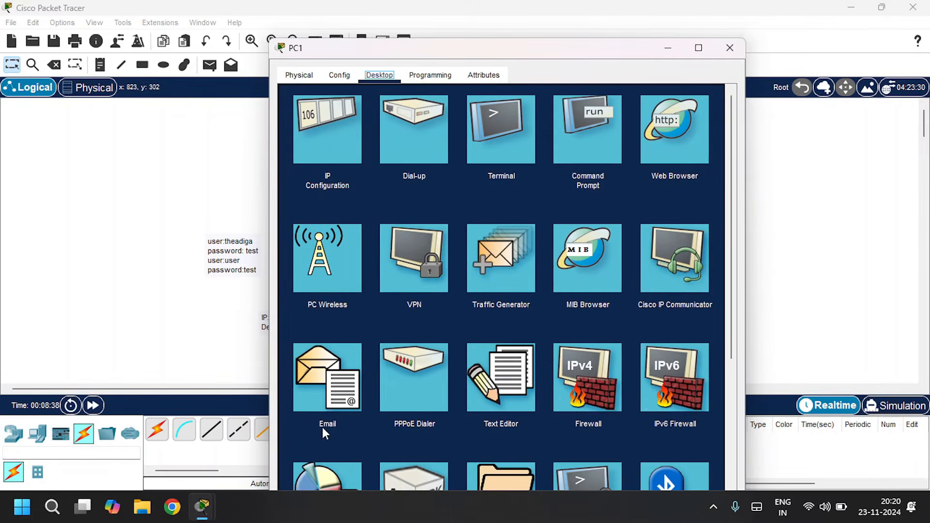
click(322, 404)
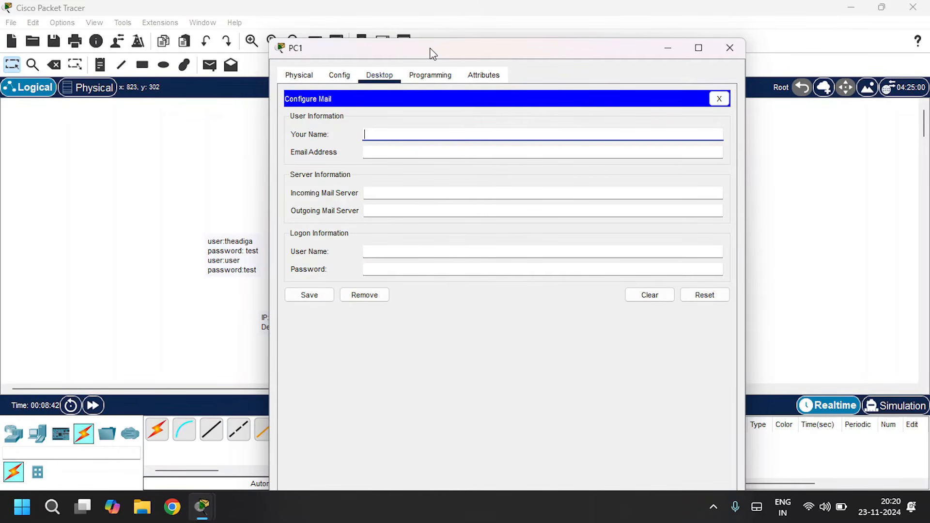
drag(433, 53, 456, 50)
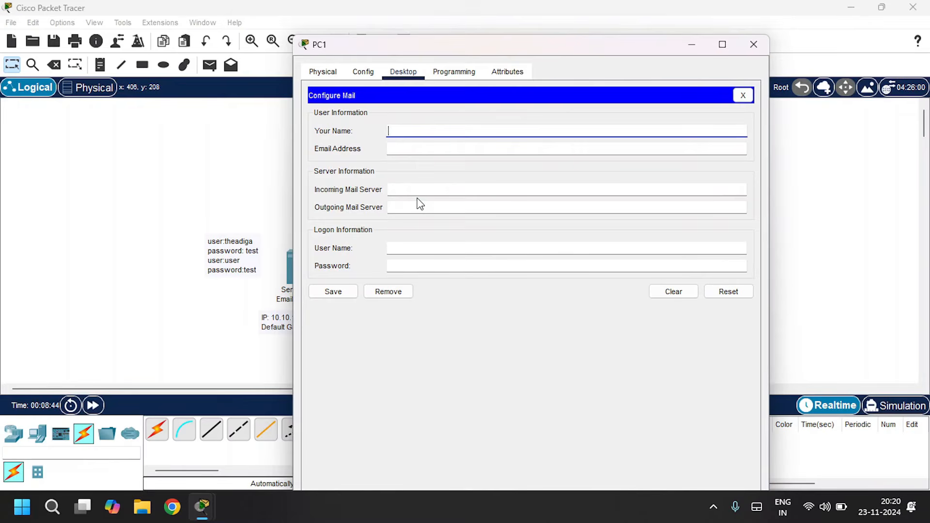
text(user)
key(Tab)
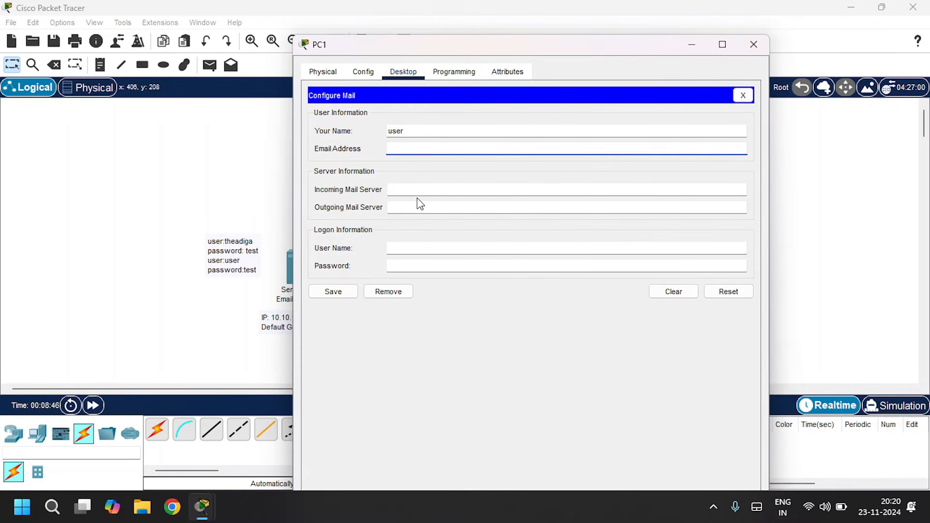
text(user@gmail.com)
key(Tab)
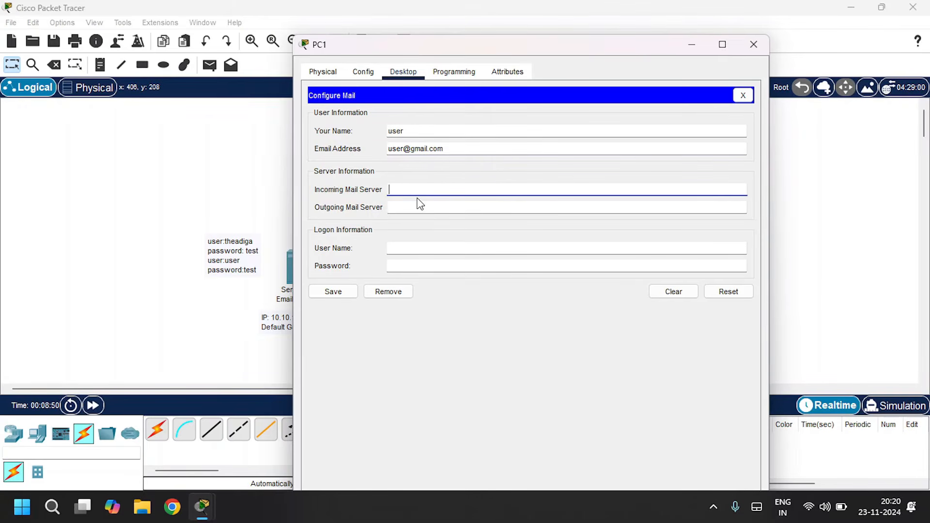
- Set PC1's incoming and outgoing mail servers to 10.10.10.1
text(10.10.10.1)
key(Tab)
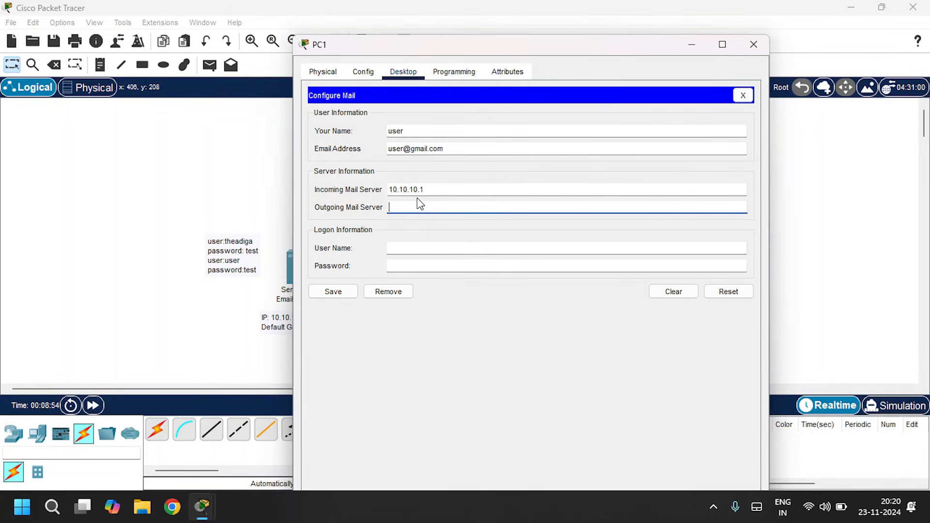
text(10.10.10.1)
key(Tab)
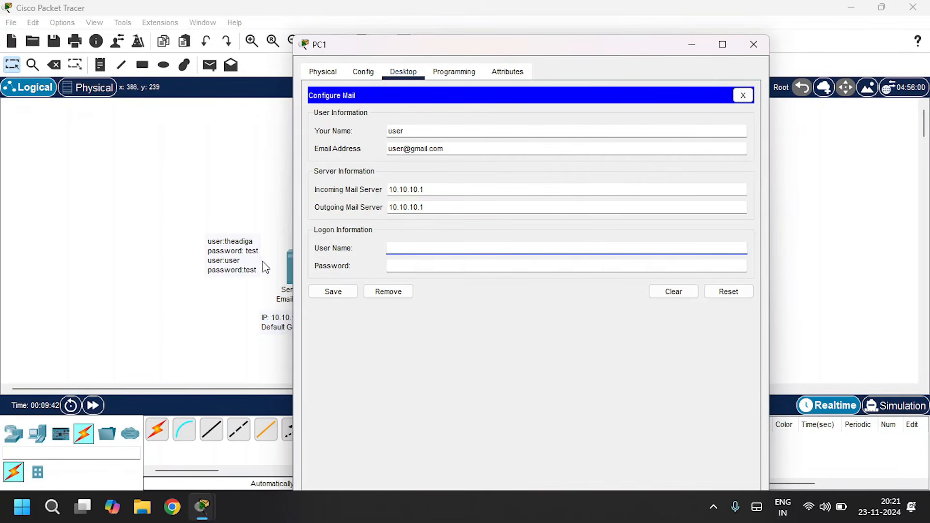
- Enter PC1's logon user name as user and the account password, then save the mail settings
text(user)
key(Tab)
text(te)
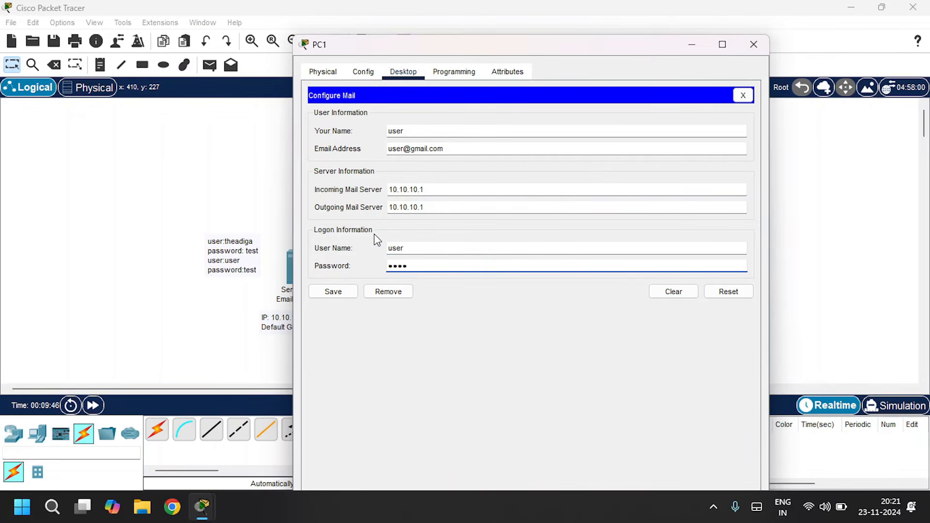
click(343, 294)
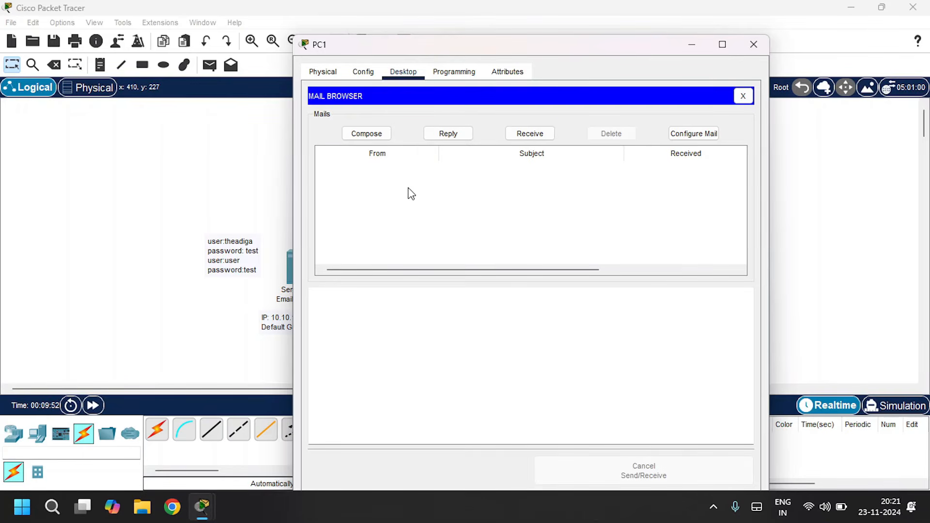
- Compose a new mail on PC1 addressed to the first user's e-mail address
click(366, 133)
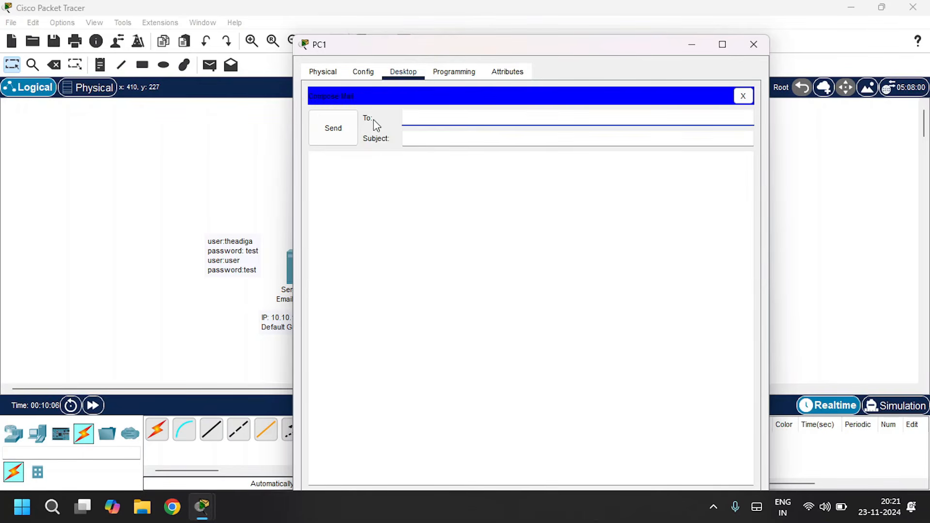
click(421, 120)
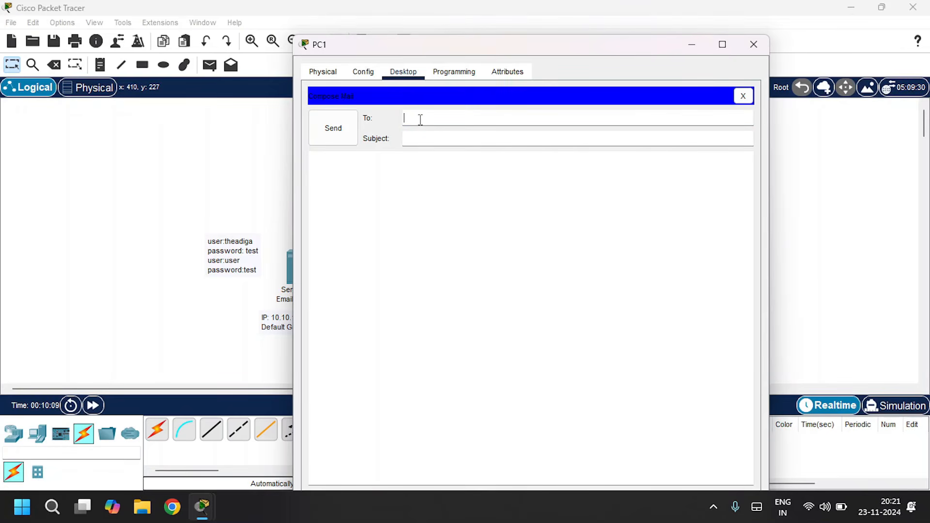
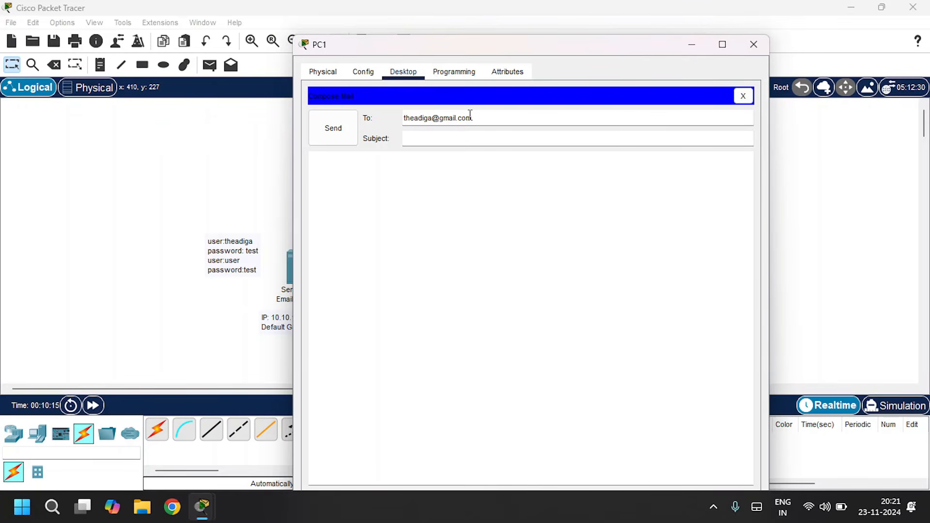
- Give the mail the subject testing mail and a greeting to the first user, send it, and close PC1's window
click(440, 139)
text(testing mail)
click(444, 187)
text(hello theadiga)
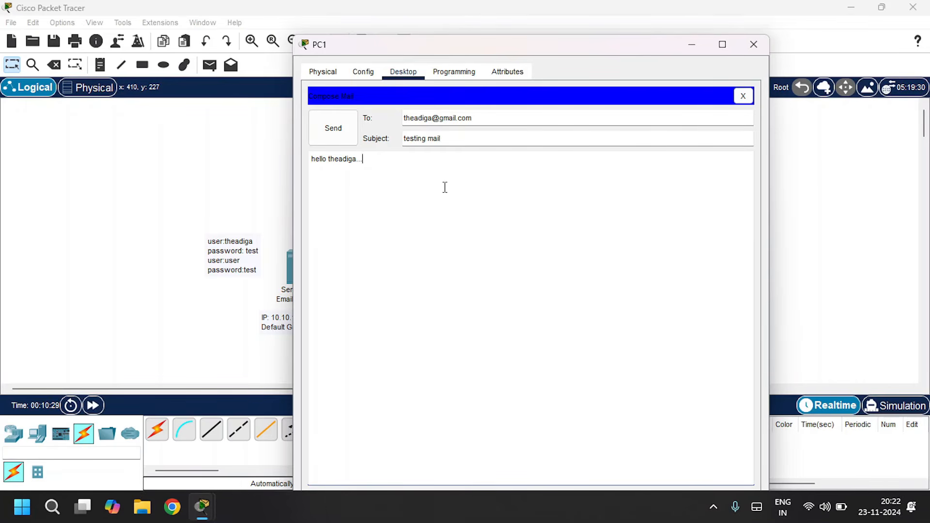
click(340, 138)
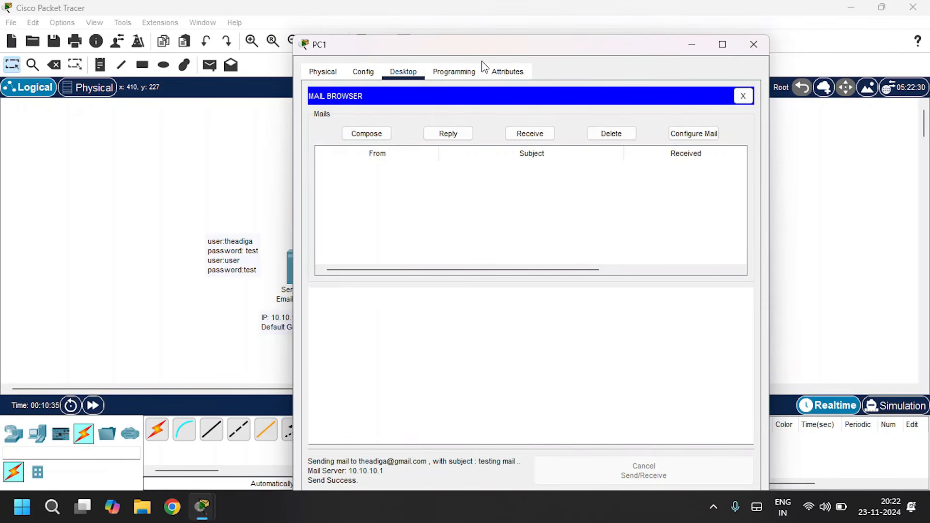
drag(472, 51, 469, 37)
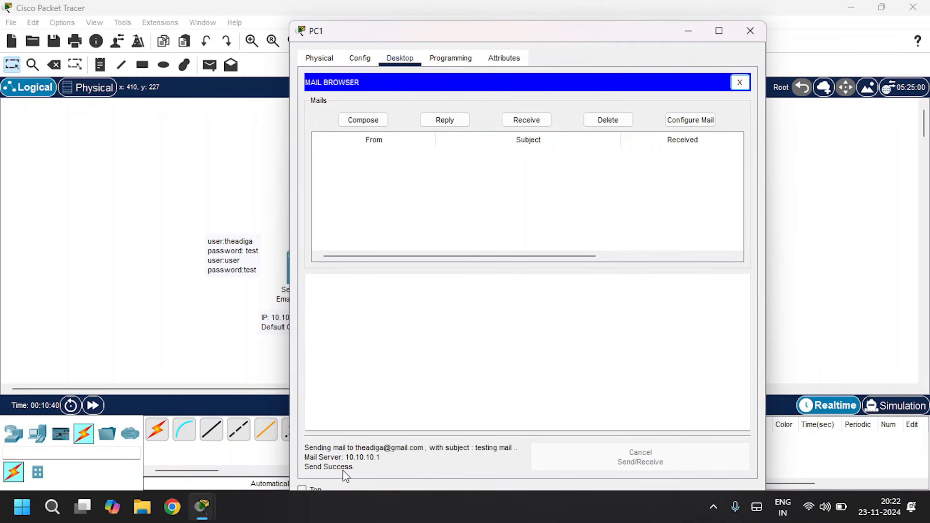
click(755, 32)
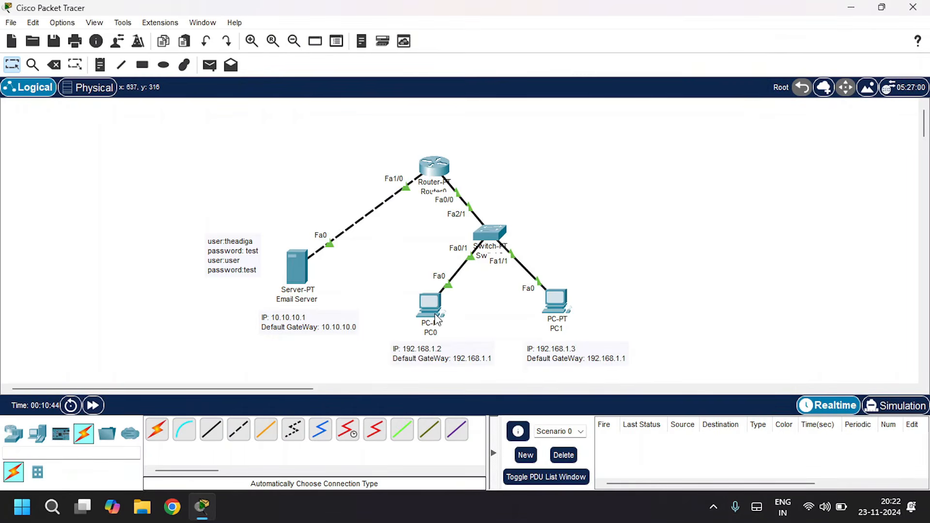
- Open PC0's Email client, receive new mail, and open the testing mail message
click(431, 310)
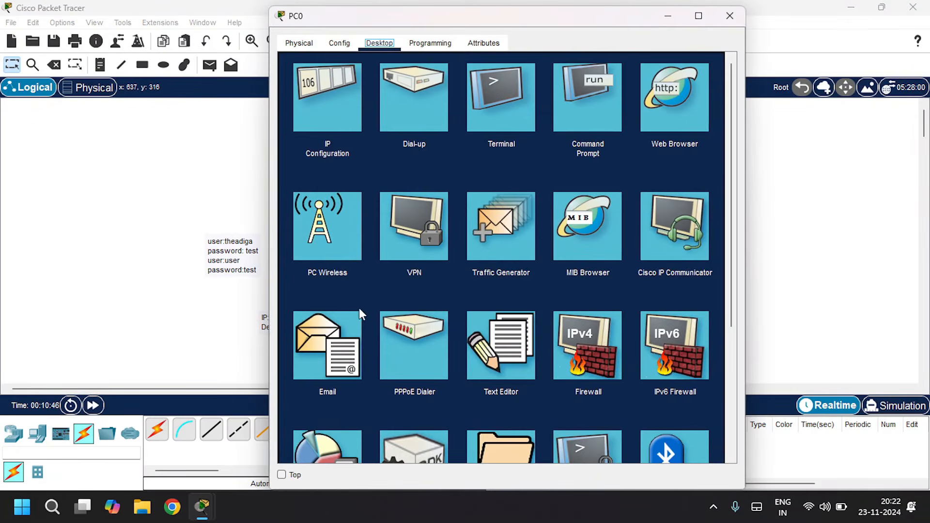
click(332, 352)
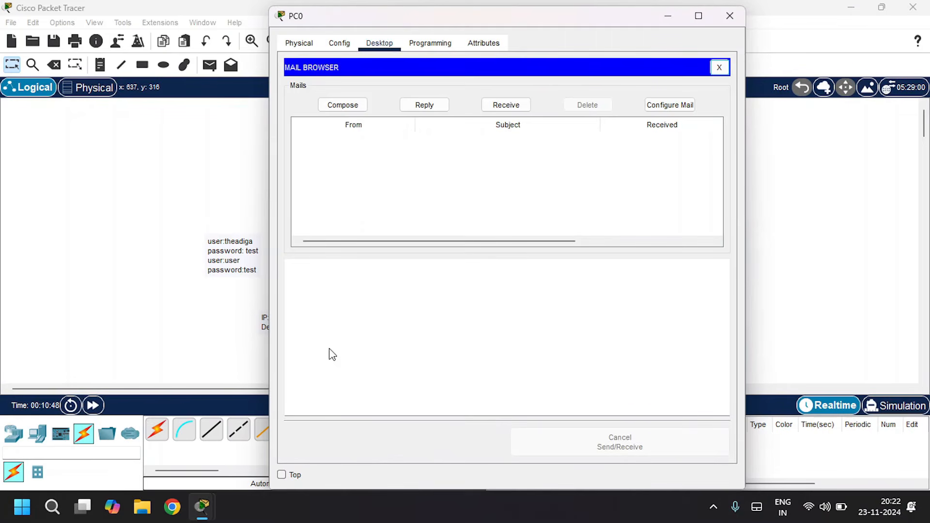
click(500, 108)
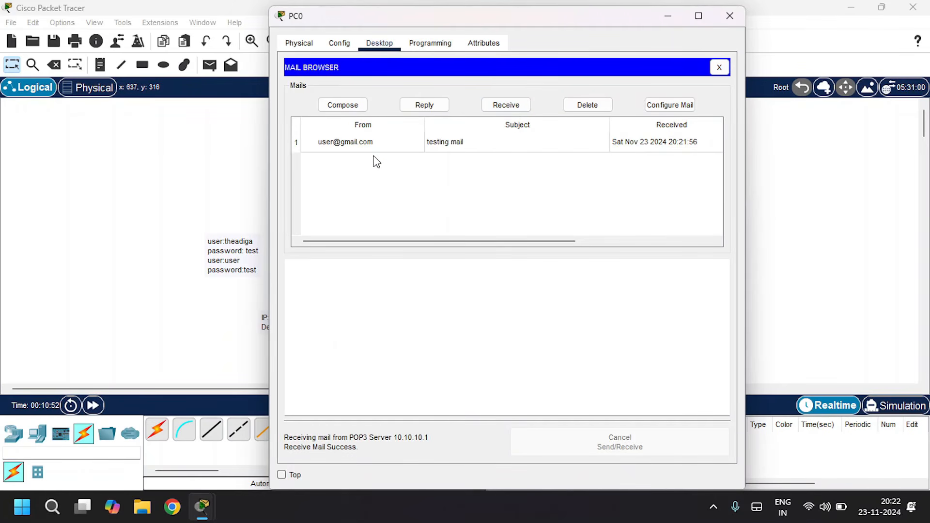
click(343, 146)
drag(346, 306, 281, 264)
click(338, 313)
click(456, 179)
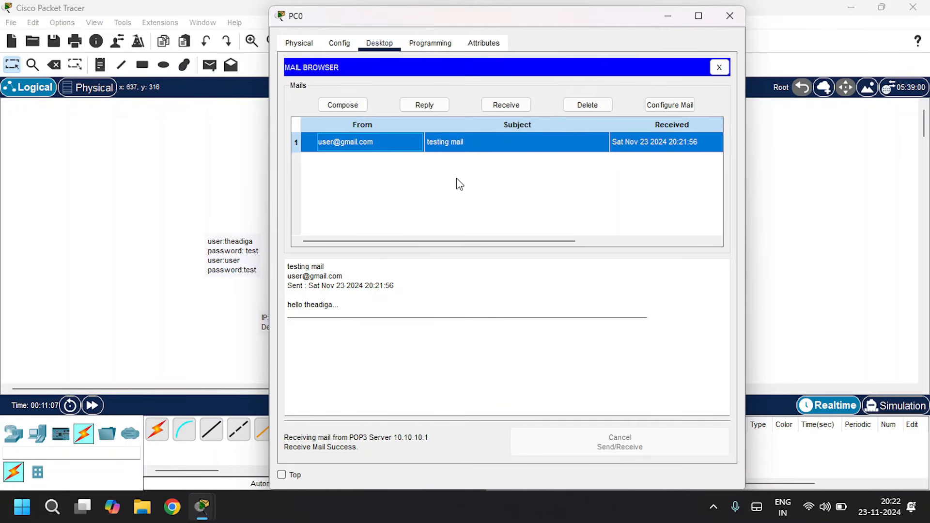
- Reply to the message with hello User, send the reply, and close PC0's window
click(423, 108)
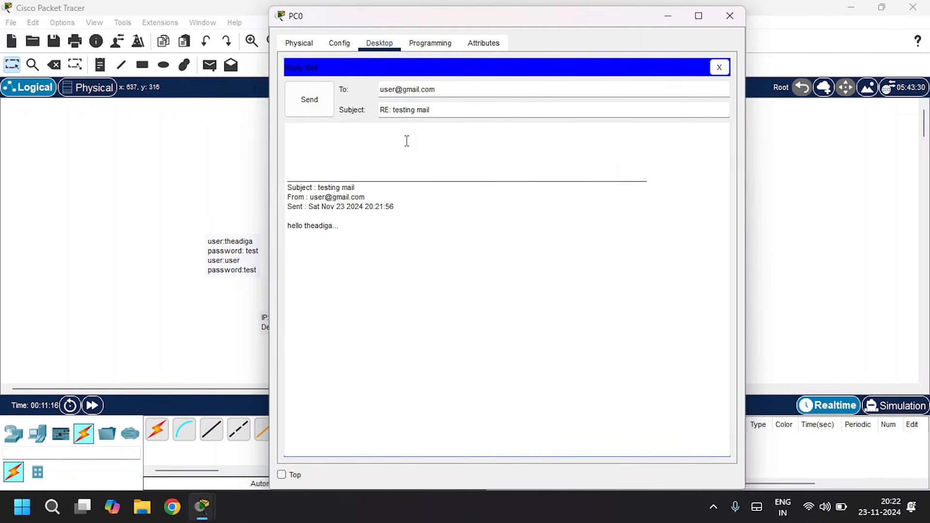
key(BackSpace)
text(hello )
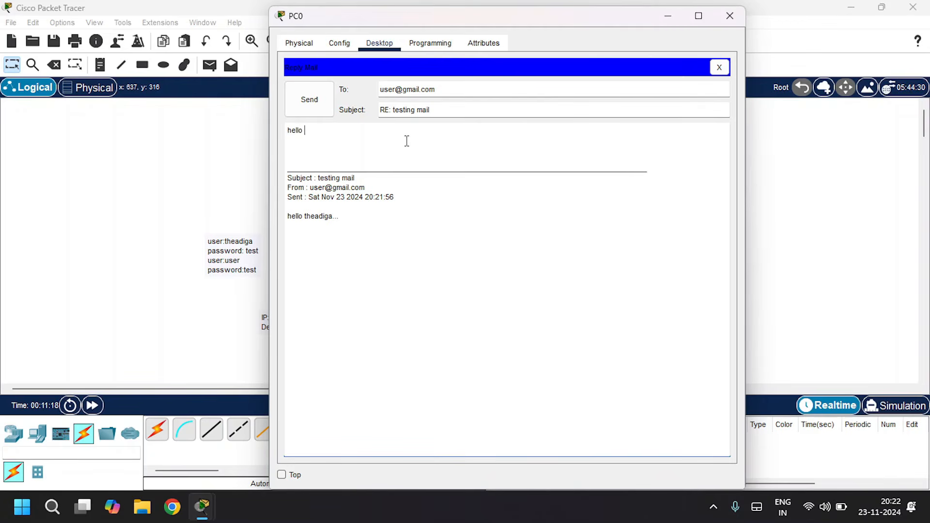
text(User)
click(310, 100)
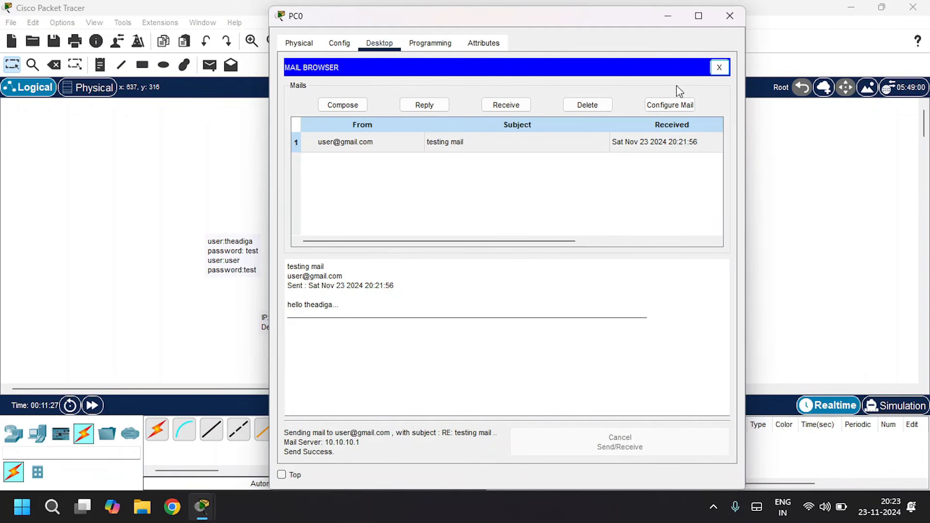
click(730, 17)
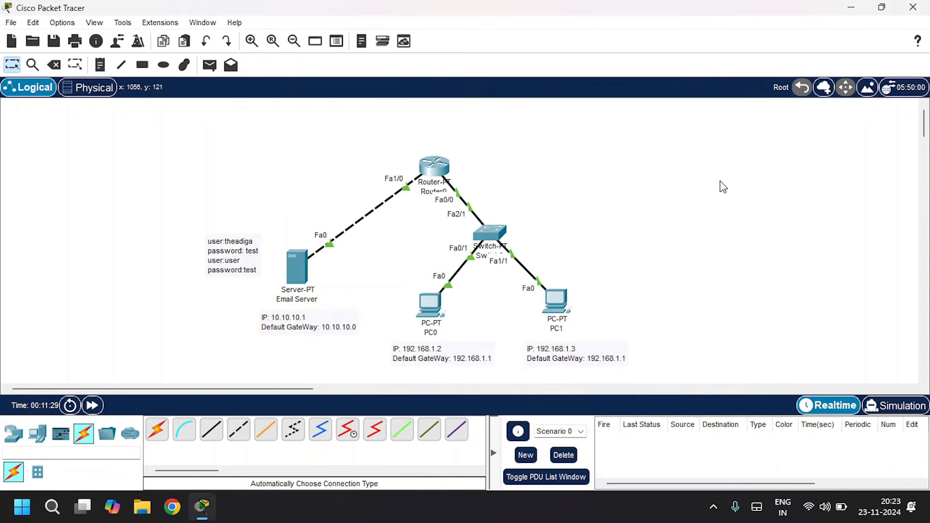
- Open PC1's Email client, receive new mail, and open the reply message
click(562, 298)
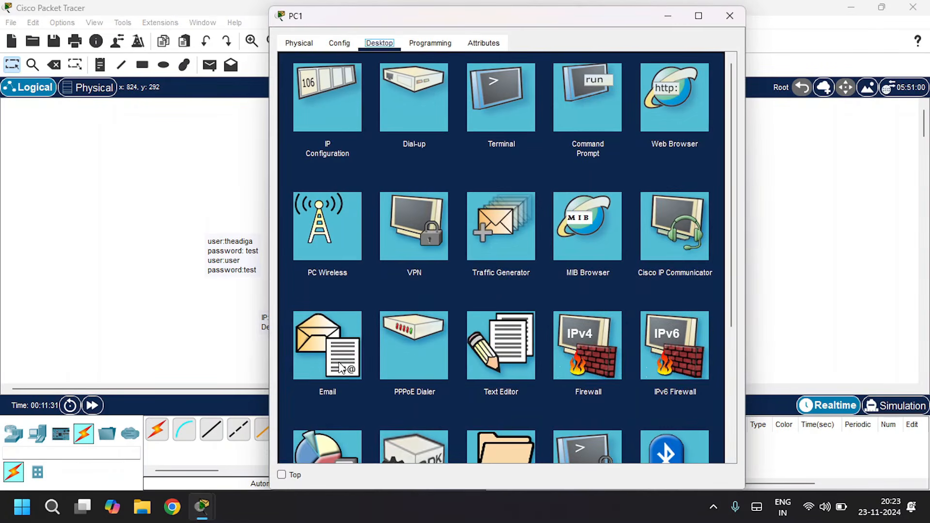
click(339, 358)
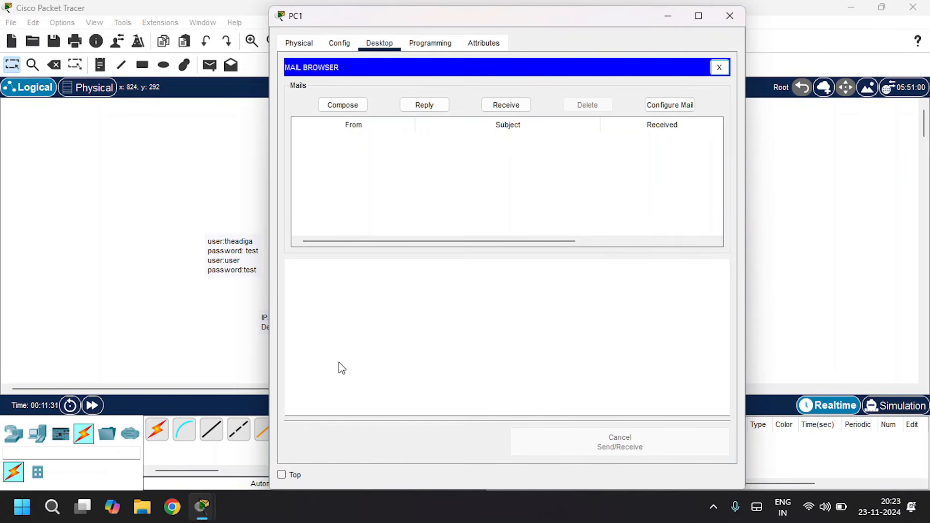
click(502, 108)
click(347, 148)
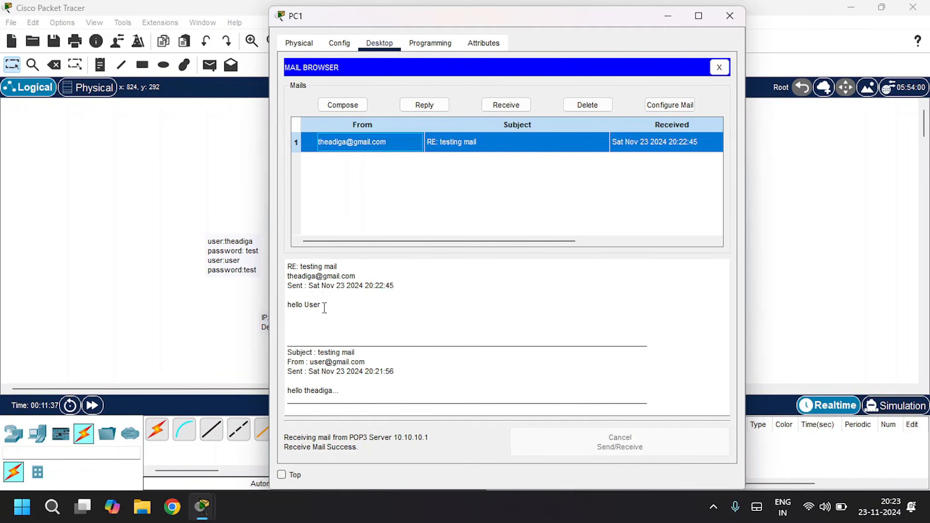
drag(324, 305, 281, 314)
click(447, 178)
- Review PC1's mail configuration, return to the mail browser, and close PC1's window
click(679, 103)
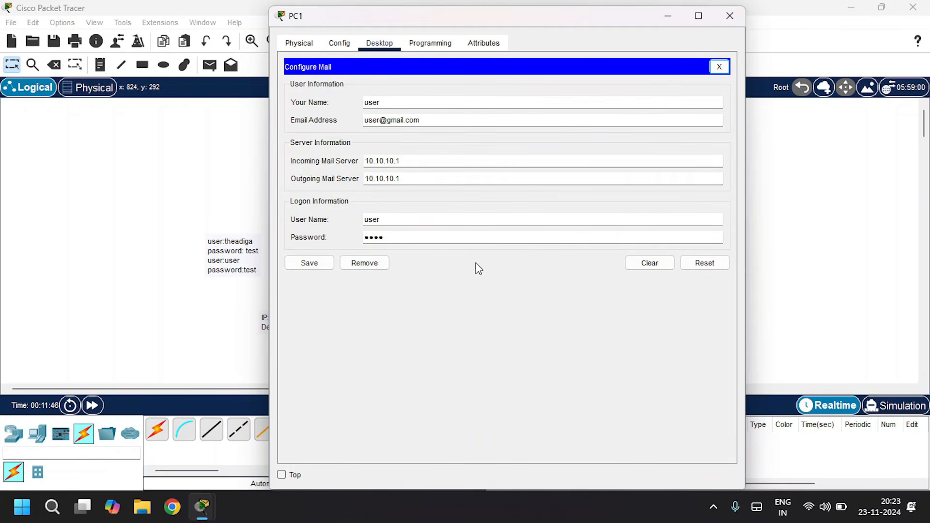
click(723, 65)
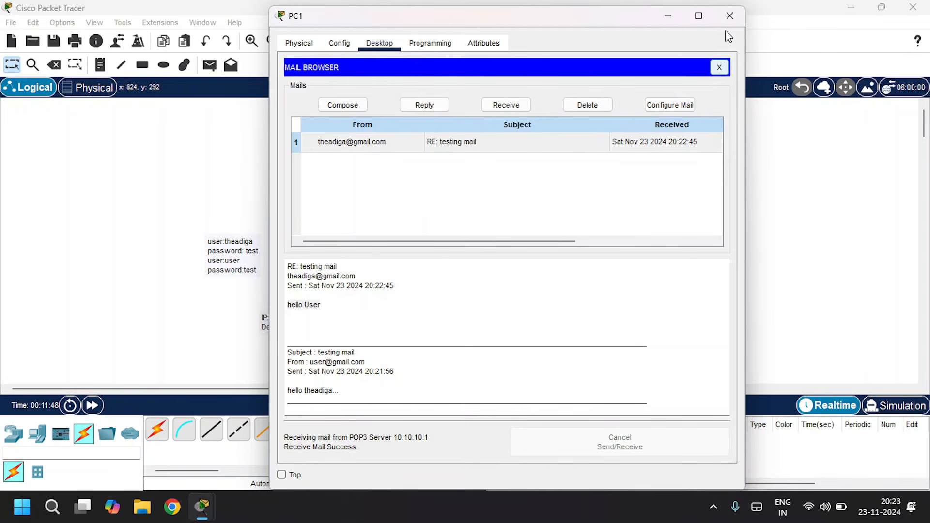
click(729, 16)
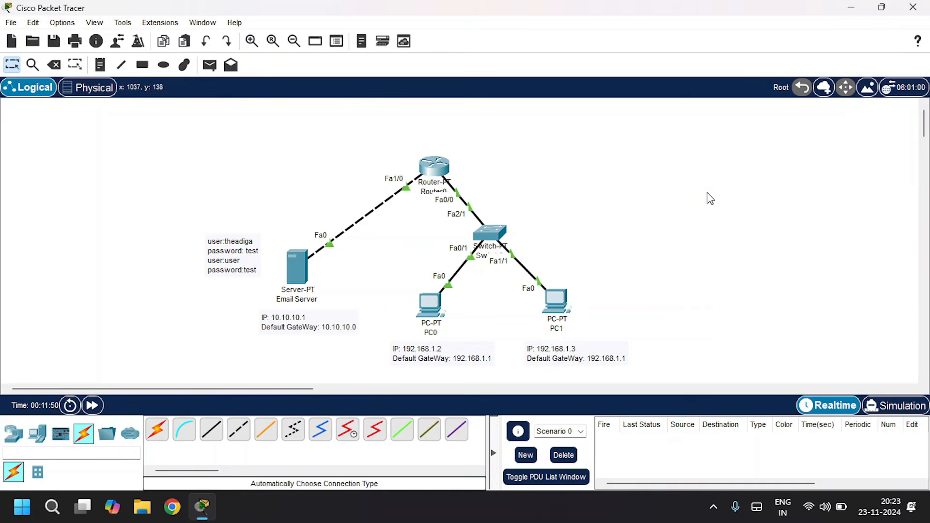